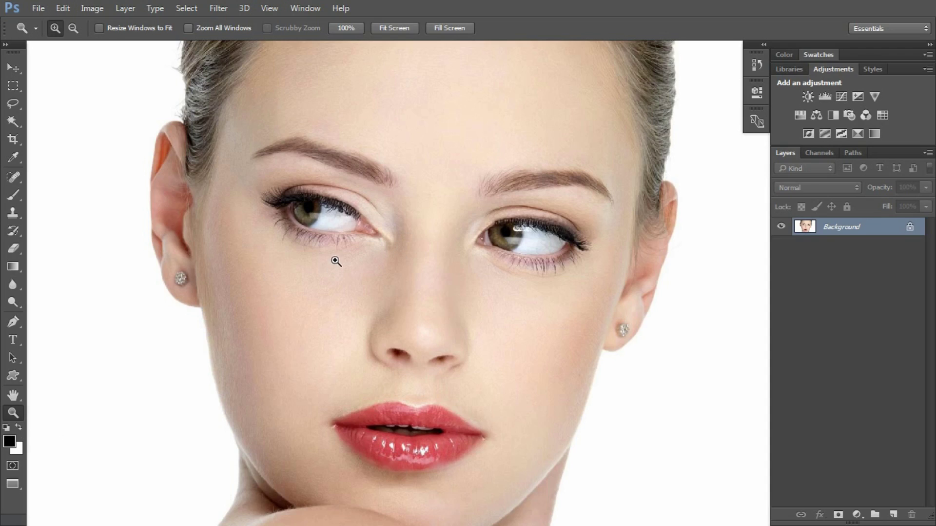
Pan the view across the face after briefly opening and closing the File menu.
drag(506, 365, 470, 351)
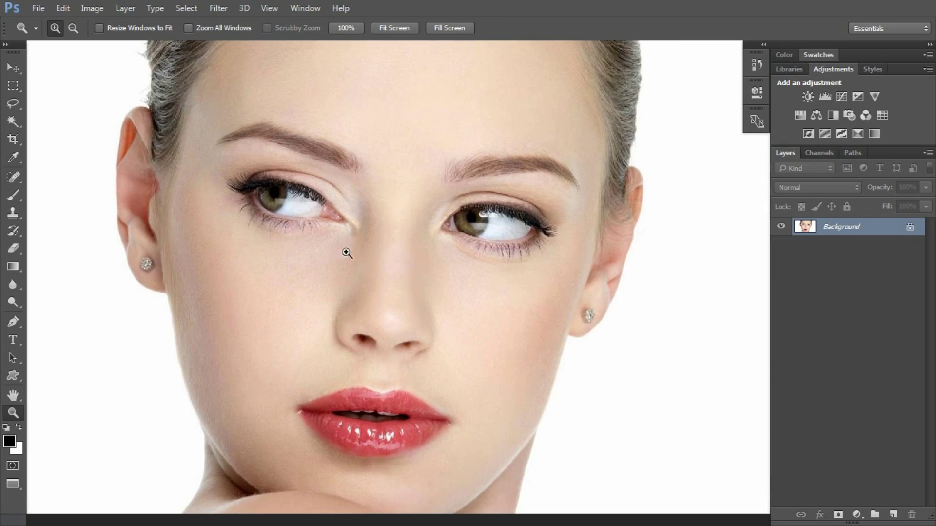
click(35, 9)
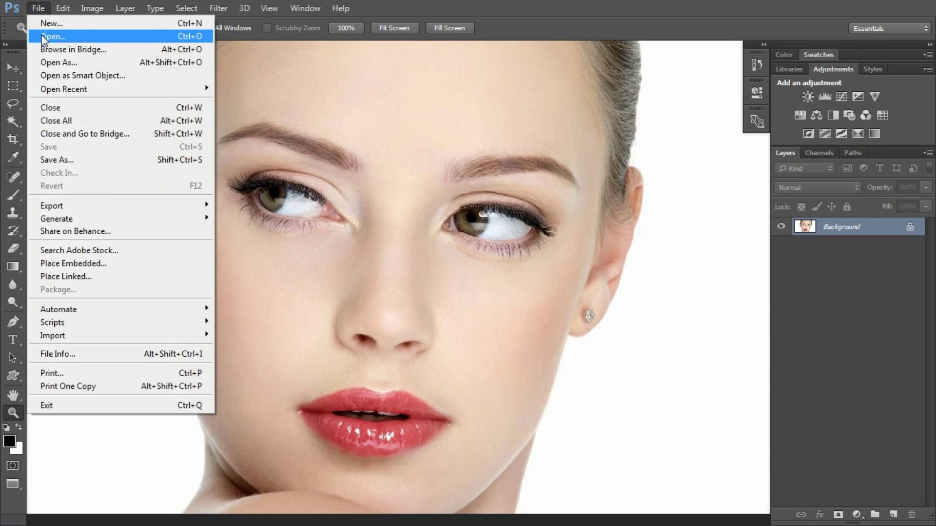
click(554, 27)
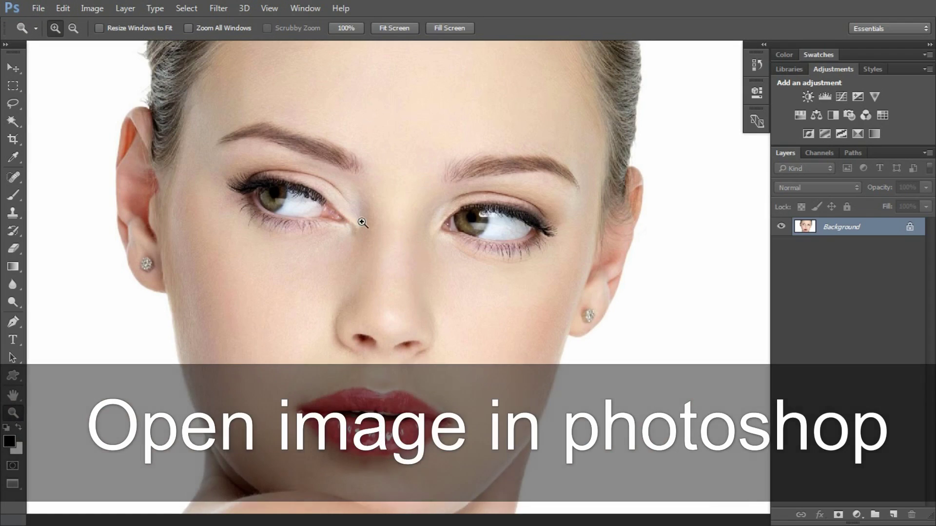
click(414, 179)
alt+click(393, 200)
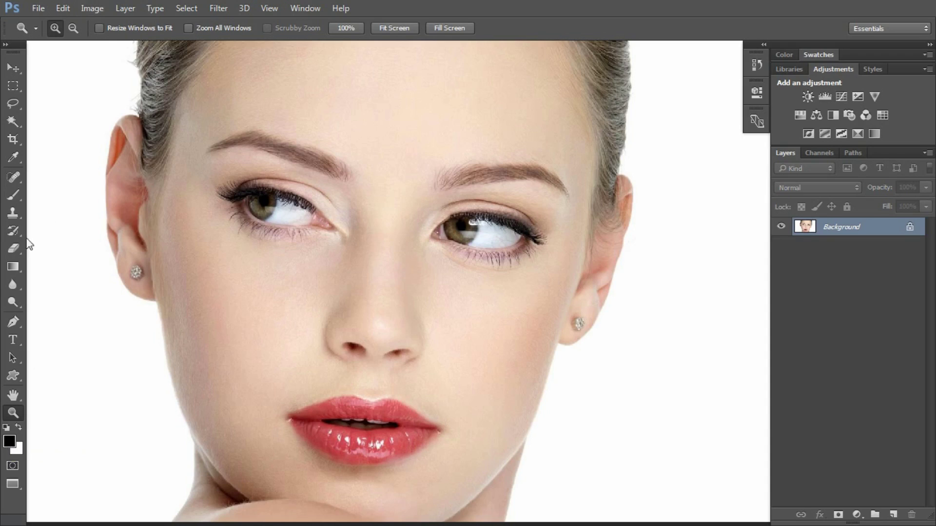
Ready the Brush at Normal mode and 100% opacity, then enter Quick Mask and zoom in.
click(13, 195)
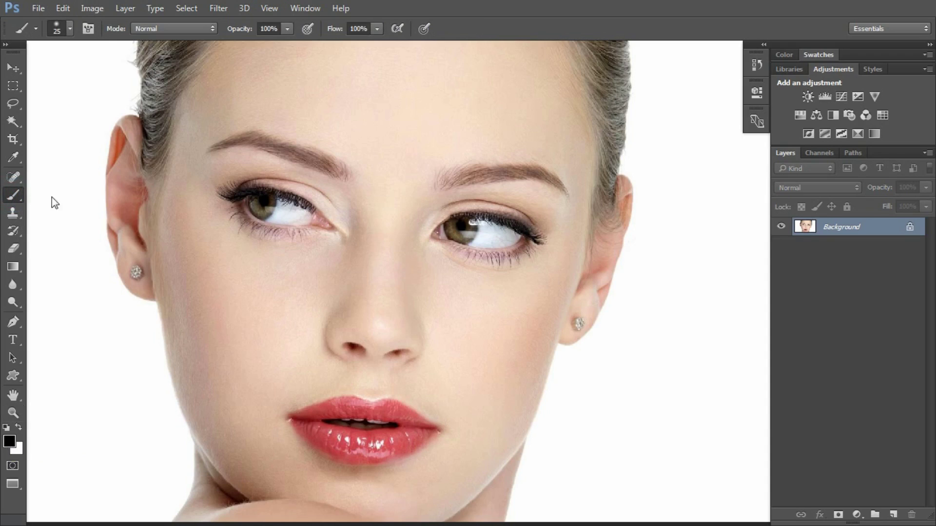
click(161, 29)
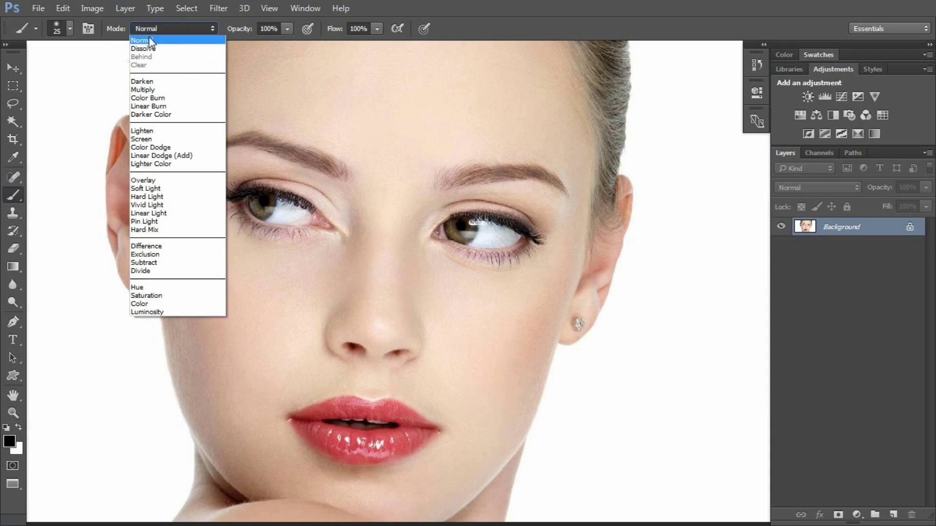
click(149, 40)
click(238, 30)
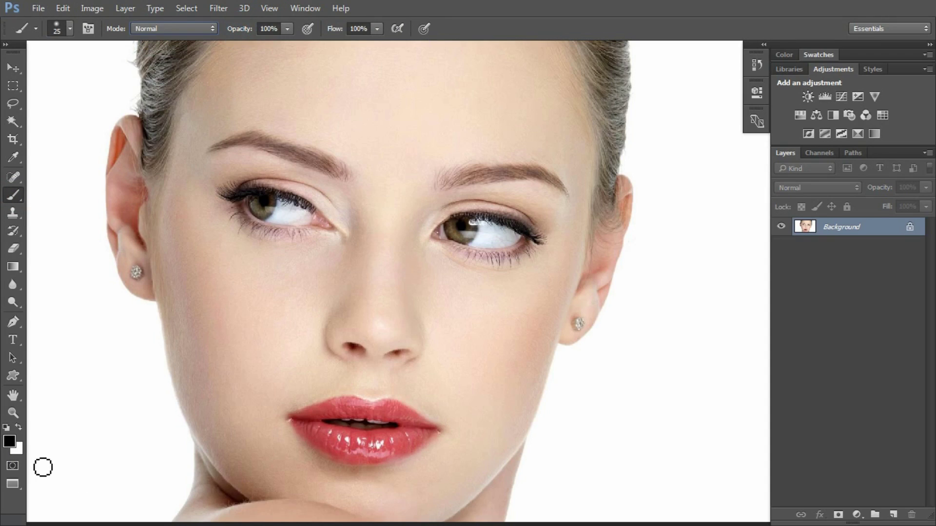
click(14, 465)
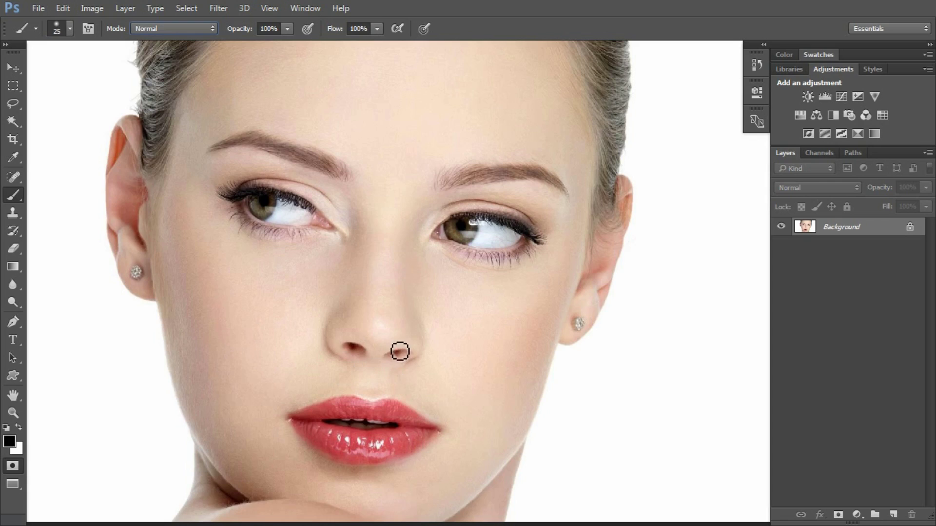
key(ctrl+plus)
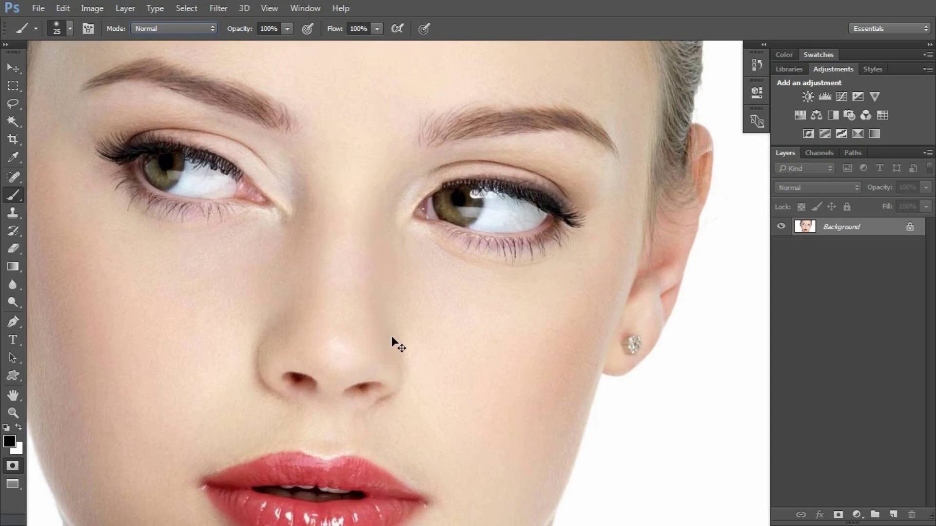
Zoom in around the nose and pan the view down to the lips.
click(13, 410)
click(341, 341)
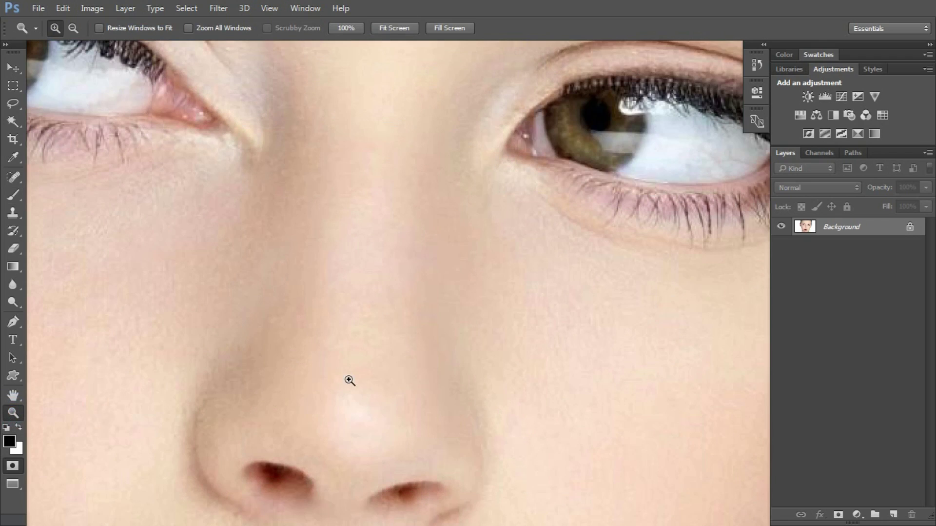
key(space)
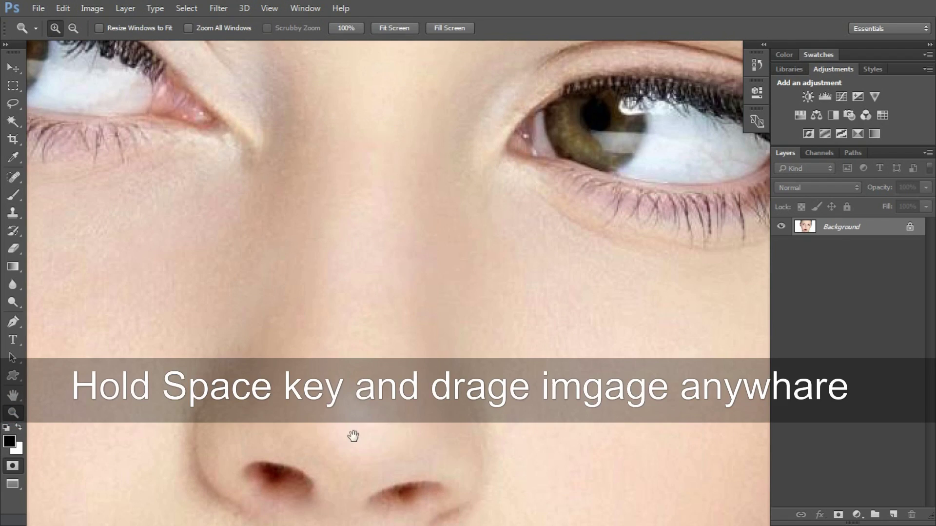
drag(353, 445, 420, 83)
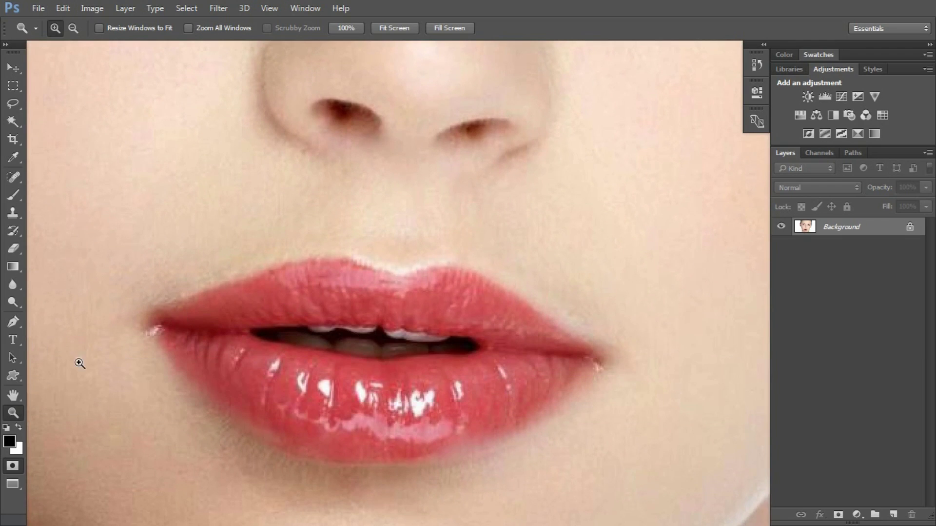
Confirm pure black (#000000) as the foreground colour and return to the Brush.
click(9, 441)
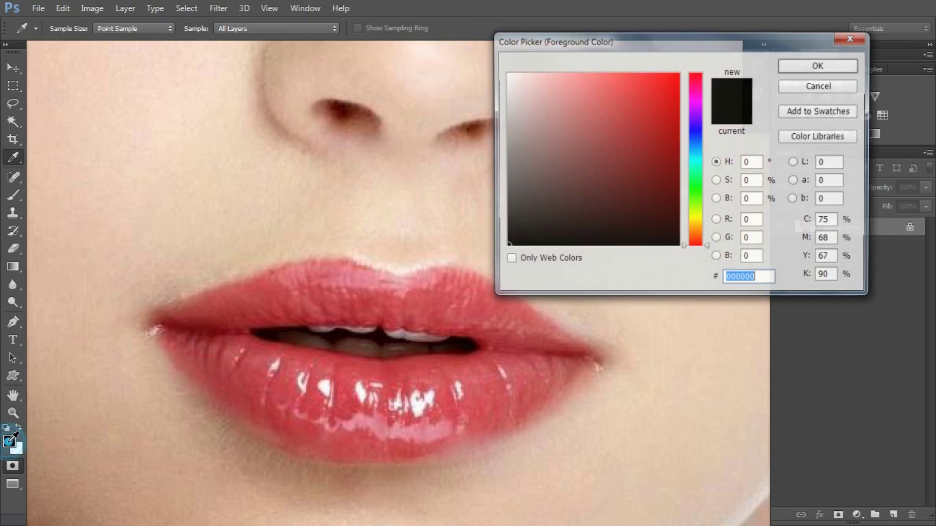
click(819, 65)
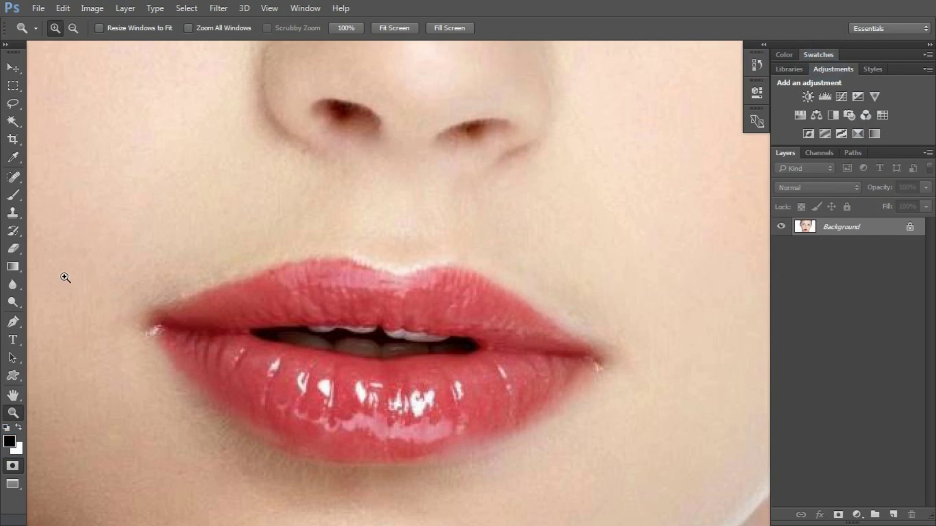
click(12, 194)
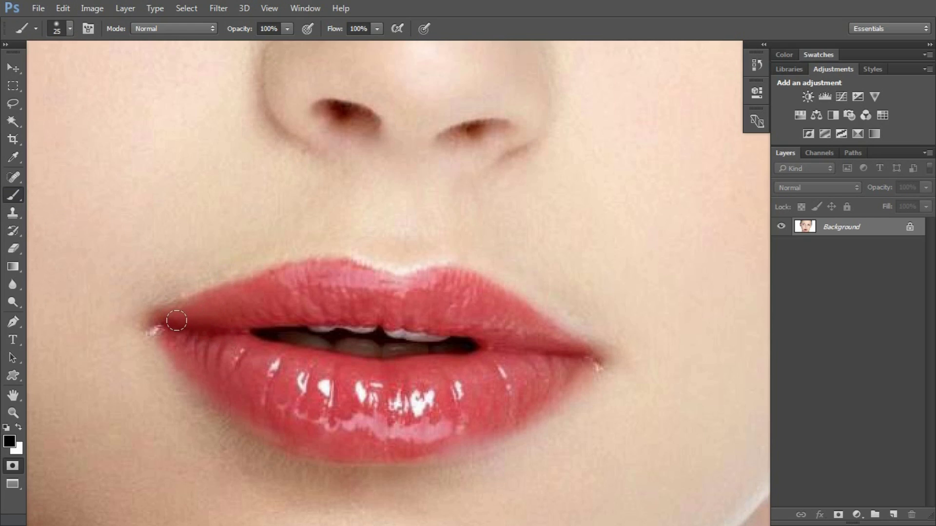
Paint the Quick Mask over the upper lip and left mouth corner, enlarging the brush to 20 px.
drag(170, 319, 213, 303)
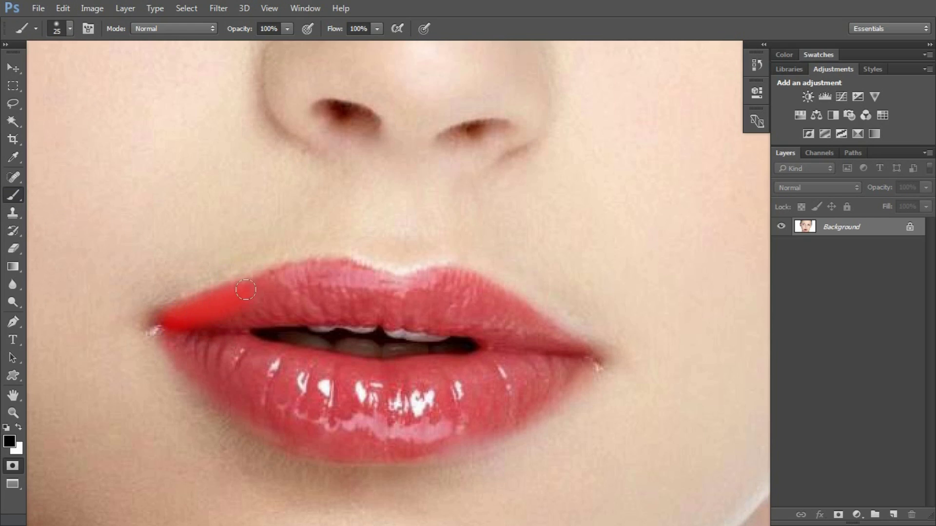
mouse_move(274, 277)
mouse_down()
mouse_move(316, 267)
mouse_move(393, 285)
mouse_move(444, 276)
mouse_move(476, 285)
mouse_move(560, 348)
mouse_move(522, 412)
mouse_move(436, 441)
mouse_move(355, 444)
mouse_up()
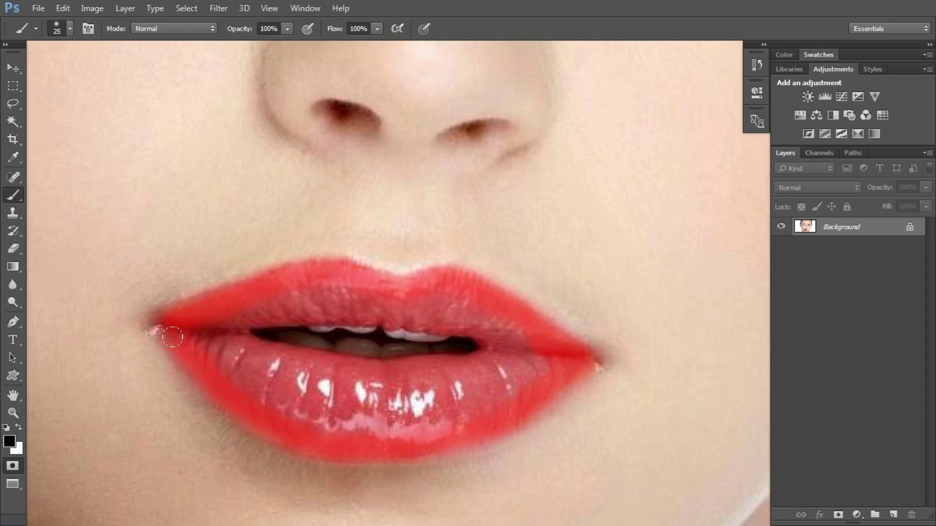
mouse_move(159, 325)
mouse_down()
mouse_move(186, 329)
mouse_move(159, 323)
mouse_move(159, 335)
mouse_move(174, 342)
mouse_move(167, 320)
mouse_move(290, 276)
mouse_move(356, 274)
mouse_move(348, 273)
mouse_move(382, 283)
mouse_move(348, 267)
mouse_move(385, 281)
mouse_move(458, 276)
mouse_move(570, 353)
mouse_move(449, 308)
mouse_move(506, 332)
mouse_up()
key(bracketright)
key(bracketright)
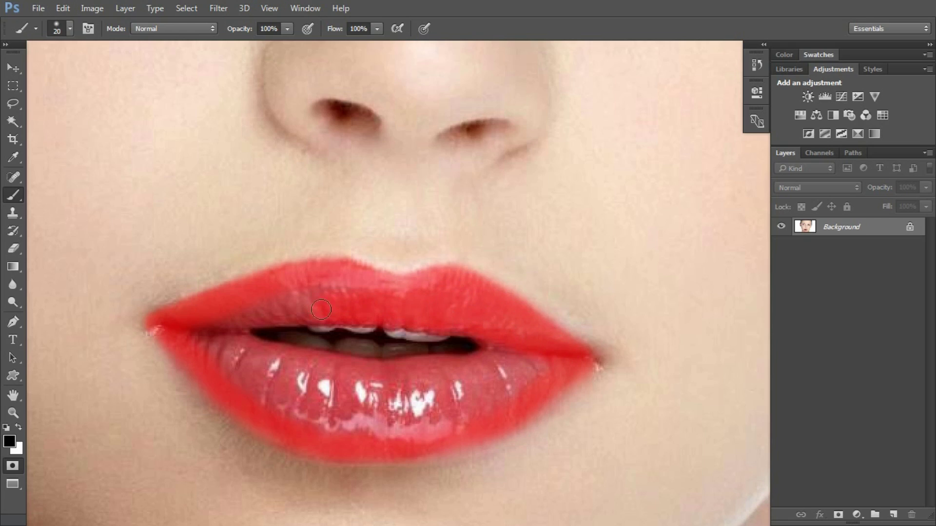
Mask the left lip junction and lower lip, resizing the brush between 40, 20 and 10 px.
mouse_move(248, 317)
mouse_down()
mouse_move(208, 359)
mouse_move(305, 407)
mouse_move(218, 333)
mouse_move(294, 359)
mouse_move(407, 370)
mouse_move(528, 362)
mouse_move(459, 388)
mouse_move(492, 393)
mouse_move(520, 366)
mouse_move(452, 386)
mouse_move(461, 369)
mouse_move(373, 415)
mouse_move(327, 413)
mouse_move(341, 405)
mouse_move(287, 368)
mouse_move(257, 367)
mouse_move(421, 379)
mouse_up()
key(bracketright)
key(bracketright)
key(bracketleft)
key(bracketleft)
click(463, 431)
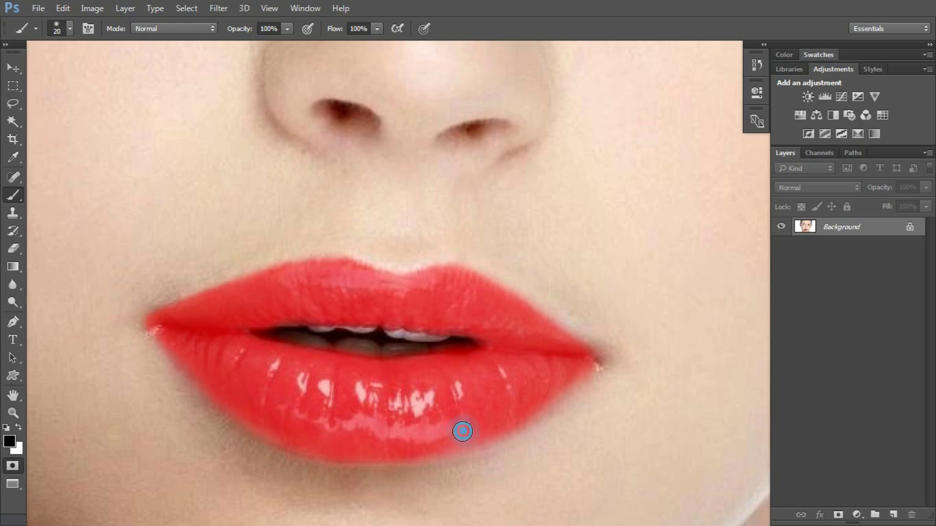
key(bracketleft)
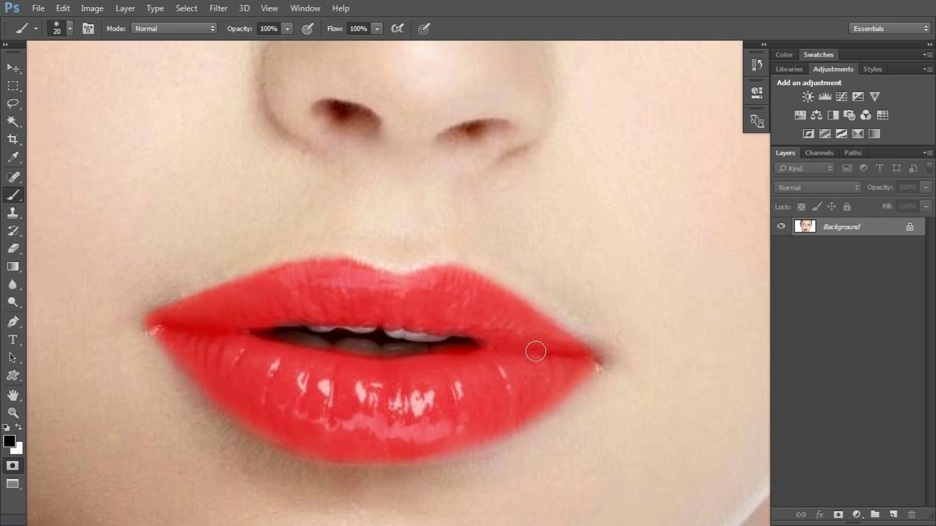
Touch up the right corner and both lips, then exit Quick Mask to select the lips.
click(587, 355)
key(bracketright)
click(476, 327)
click(516, 397)
key(q)
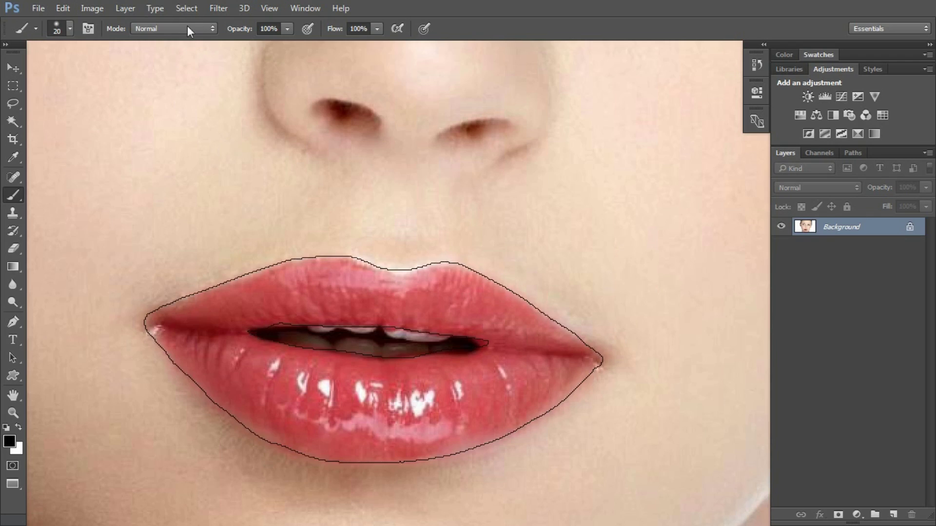
Invert the selection to the lips and add a pure red (#ff0000) Solid Color fill layer.
click(186, 9)
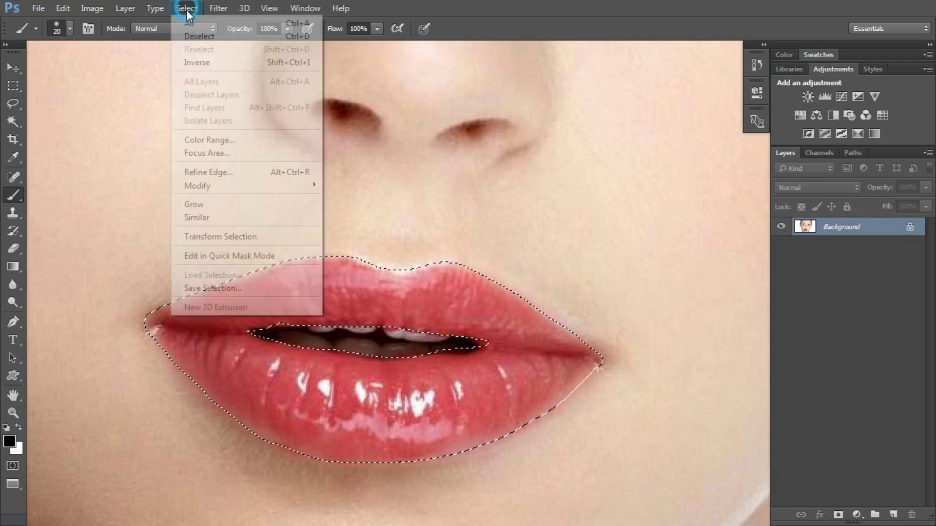
click(208, 63)
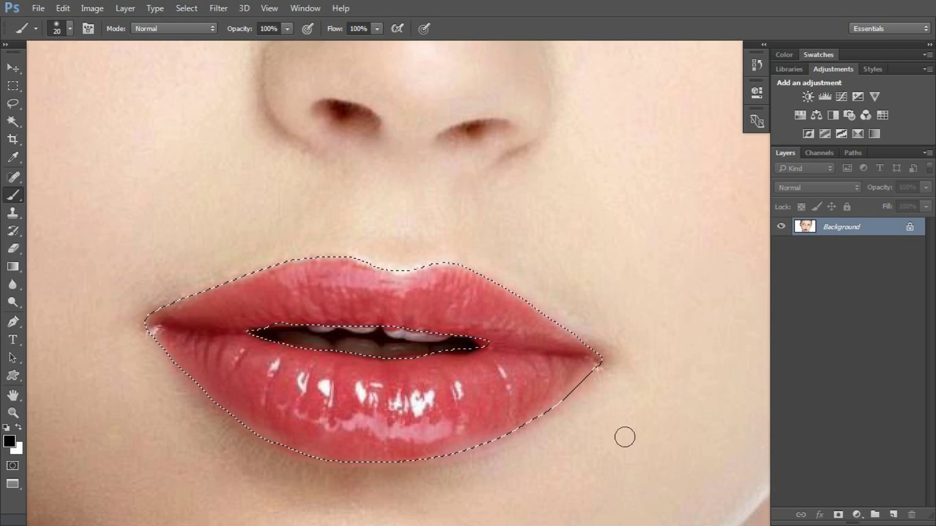
click(857, 514)
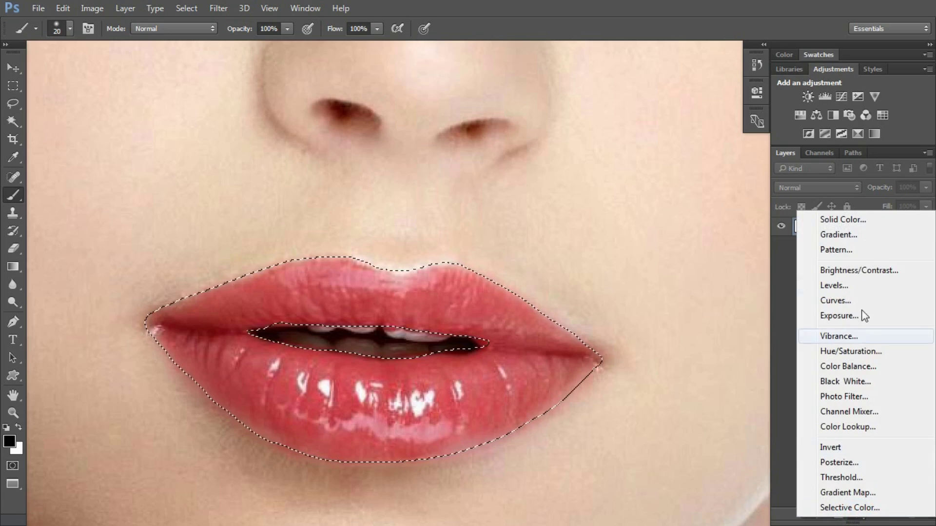
click(850, 223)
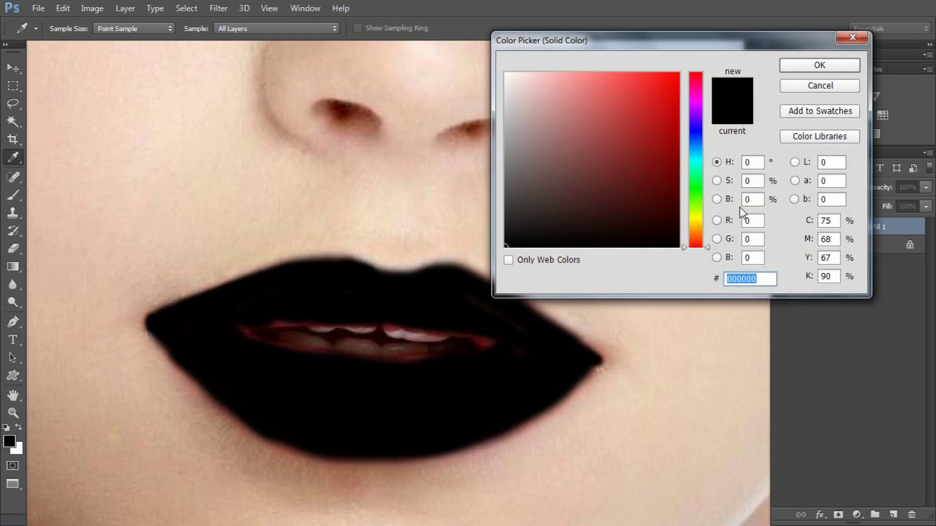
mouse_move(627, 159)
mouse_down()
mouse_move(644, 100)
mouse_move(680, 72)
mouse_up()
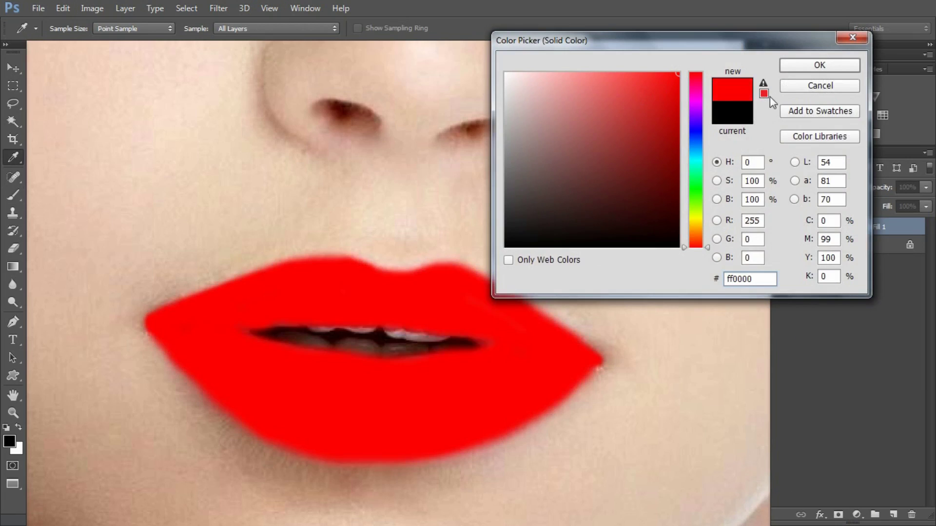
click(802, 67)
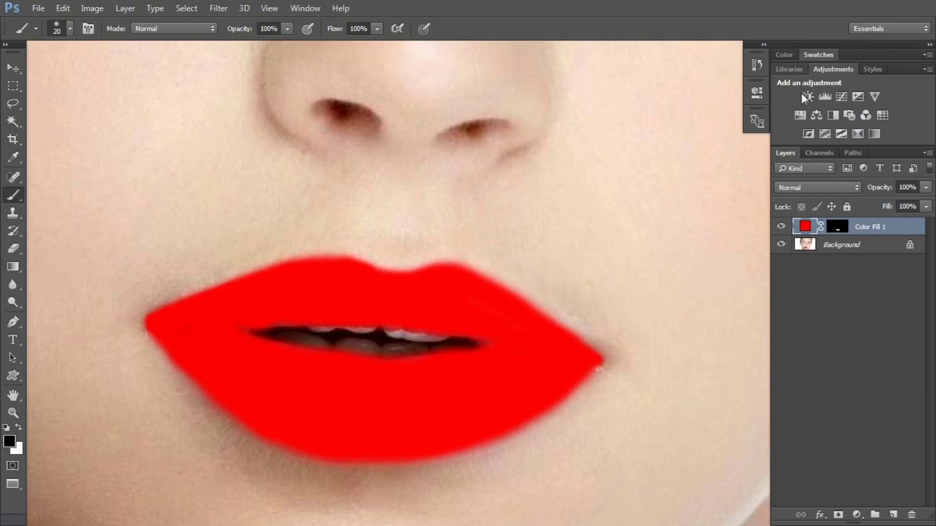
Set the red fill layer to Darken blending and check it zoomed out and in.
click(811, 187)
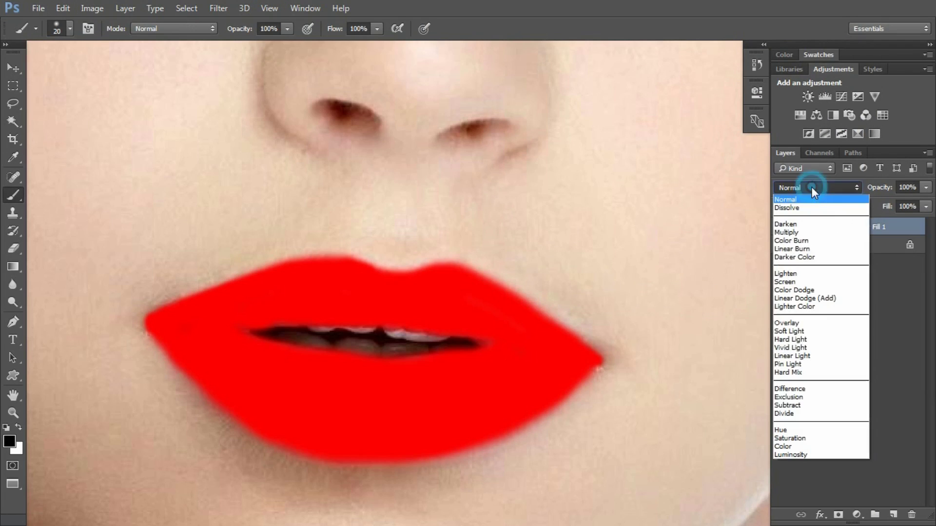
click(786, 223)
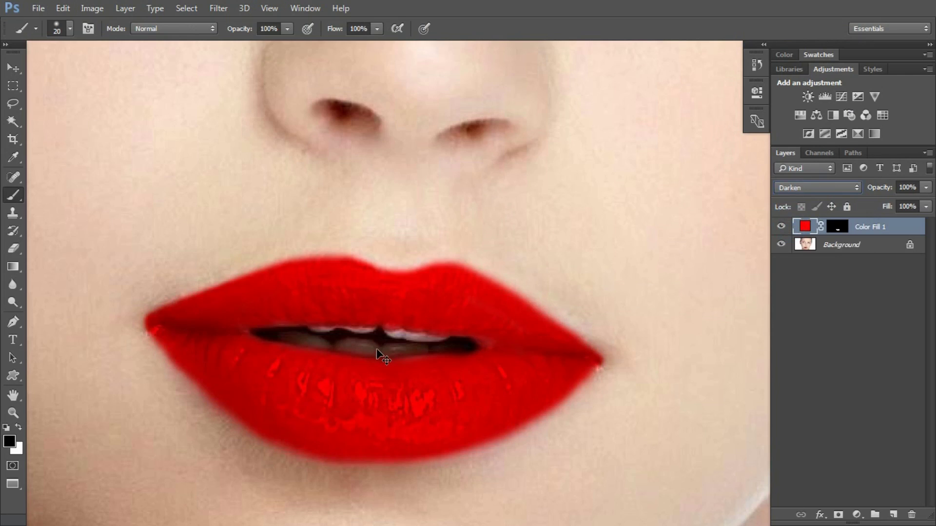
key(ctrl+minus)
key(ctrl+plus)
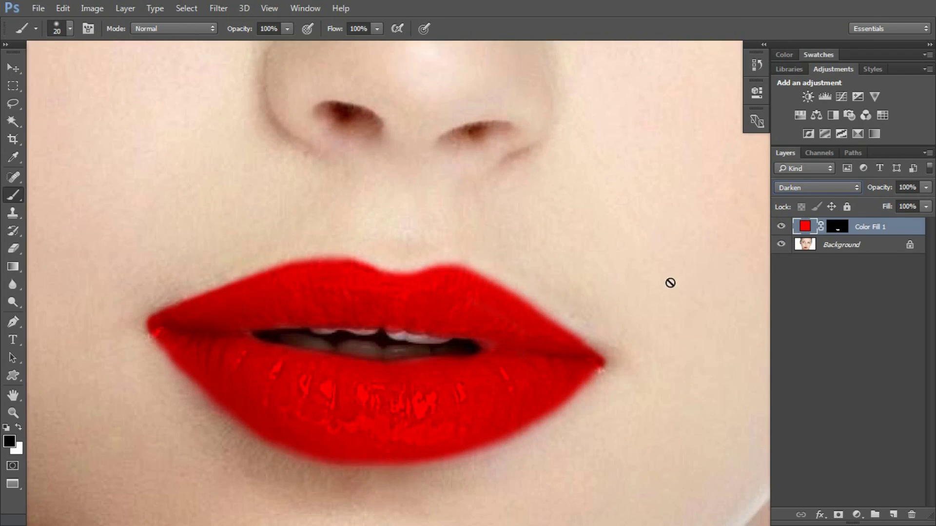
Switch the fill to Soft Light, cycle through other blend modes, then return to Soft Light.
click(818, 189)
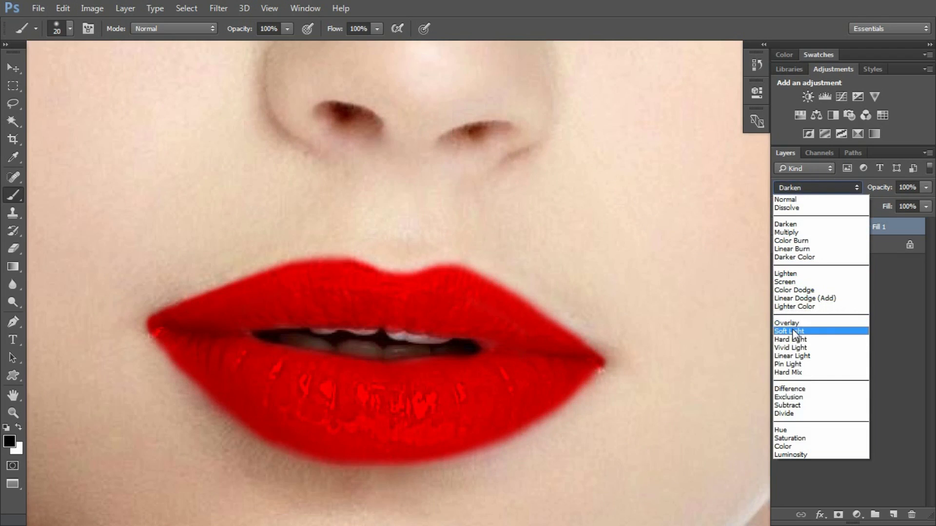
click(809, 331)
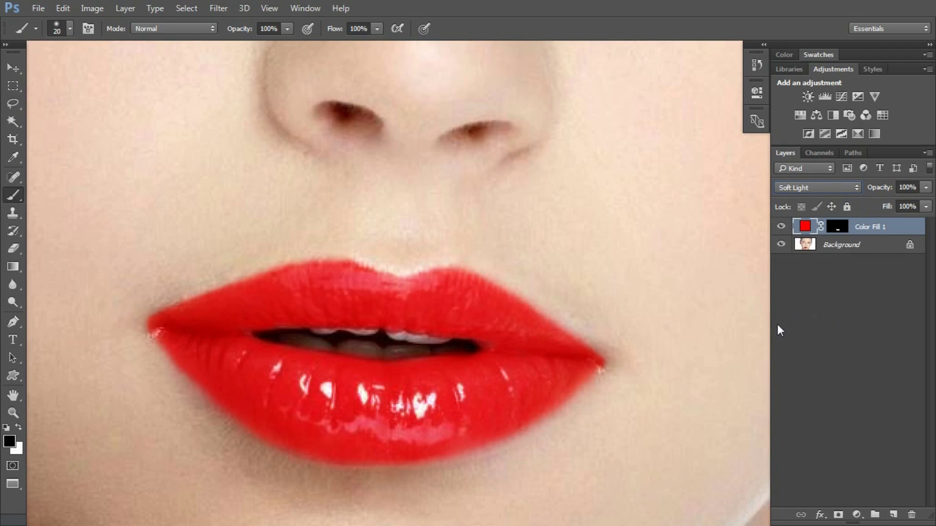
key(ctrl+0)
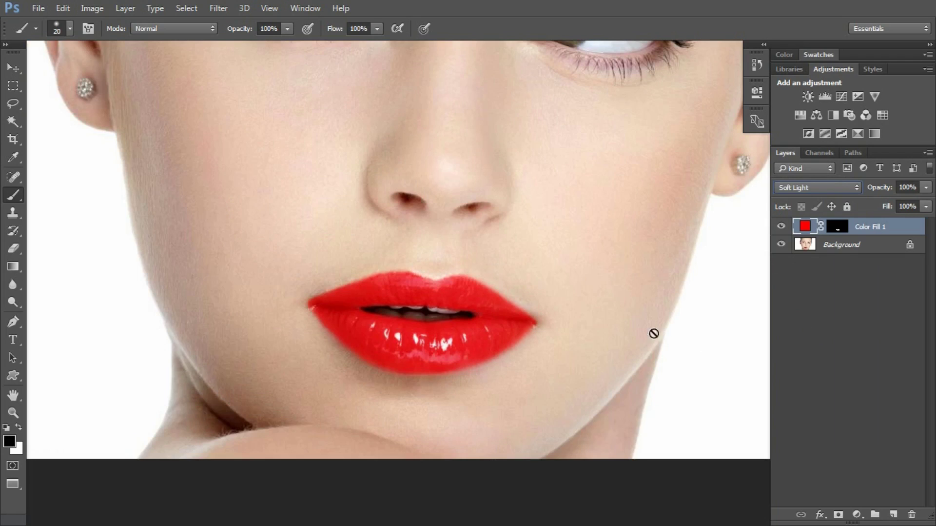
key(shift+minus)
key(shift+minus)
key(shift+minus)
key(shift+plus)
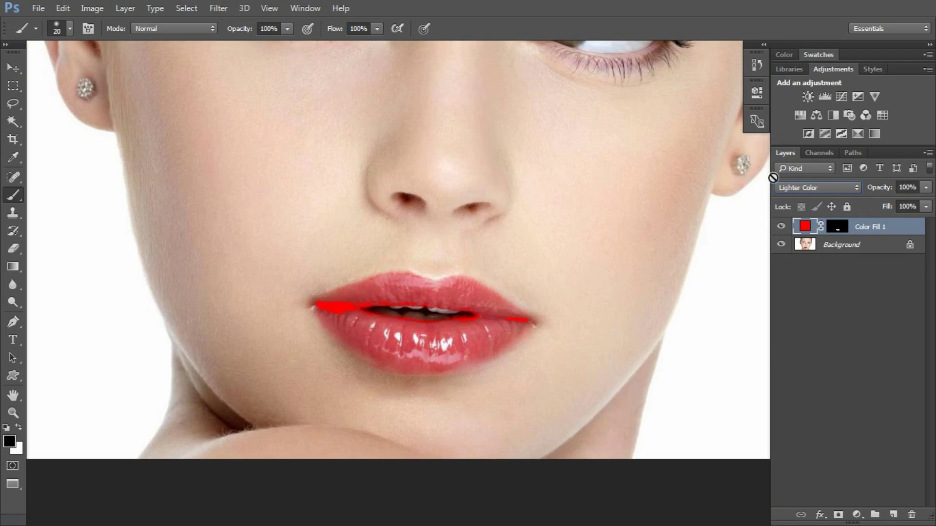
click(809, 187)
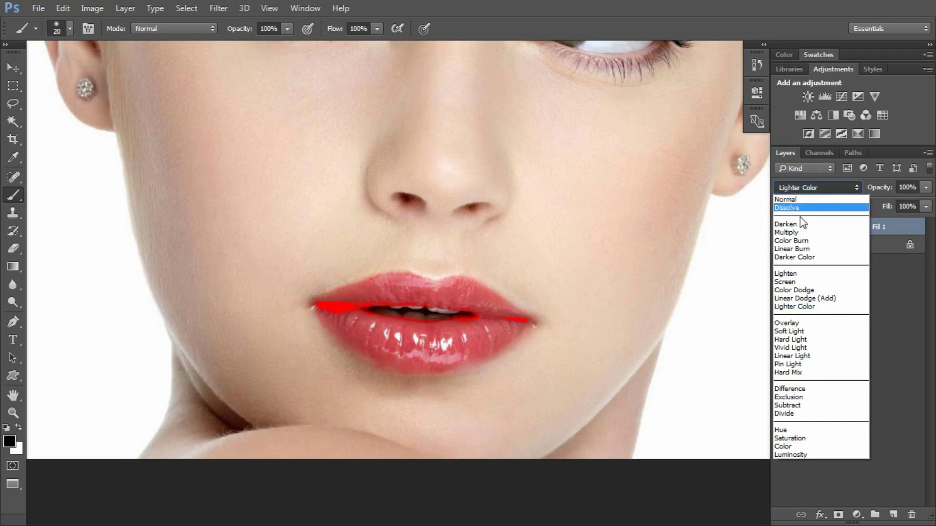
click(787, 327)
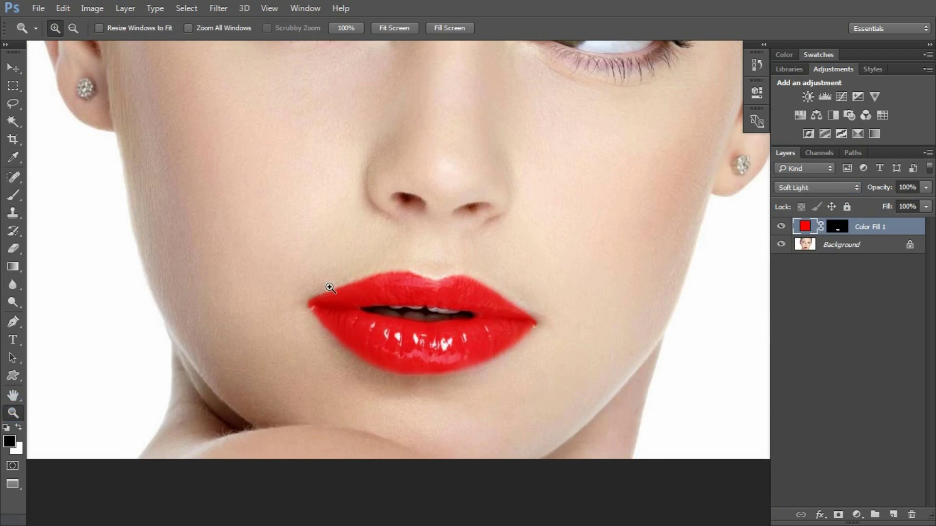
Zoom out and pan up to show the eyes, forehead and hair.
alt+click(399, 250)
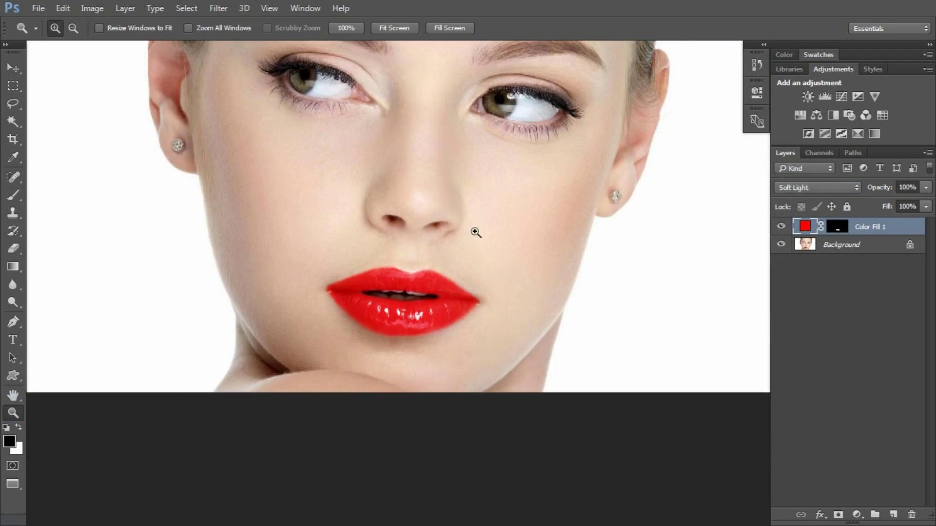
drag(514, 212, 514, 347)
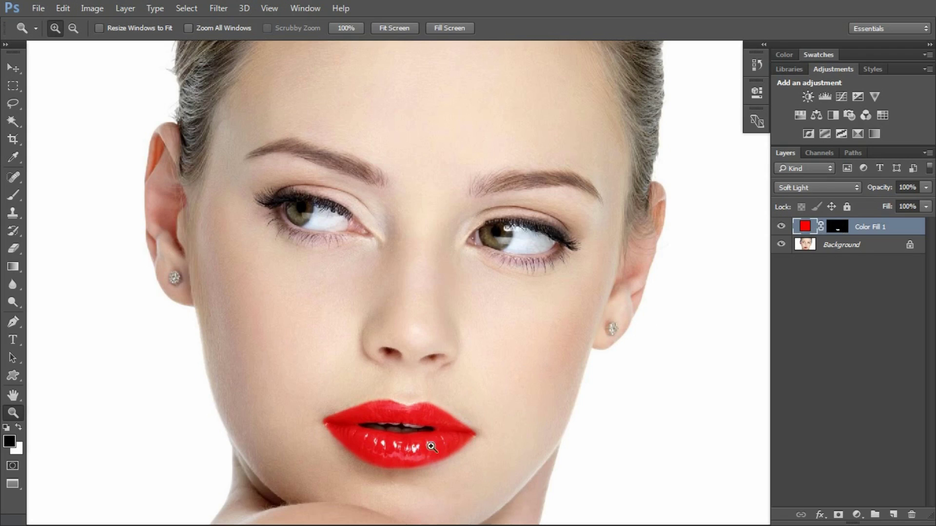
Recolour the Color Fill 1 layer from red to magenta #ff00d2 in the Color Picker.
double_click(805, 227)
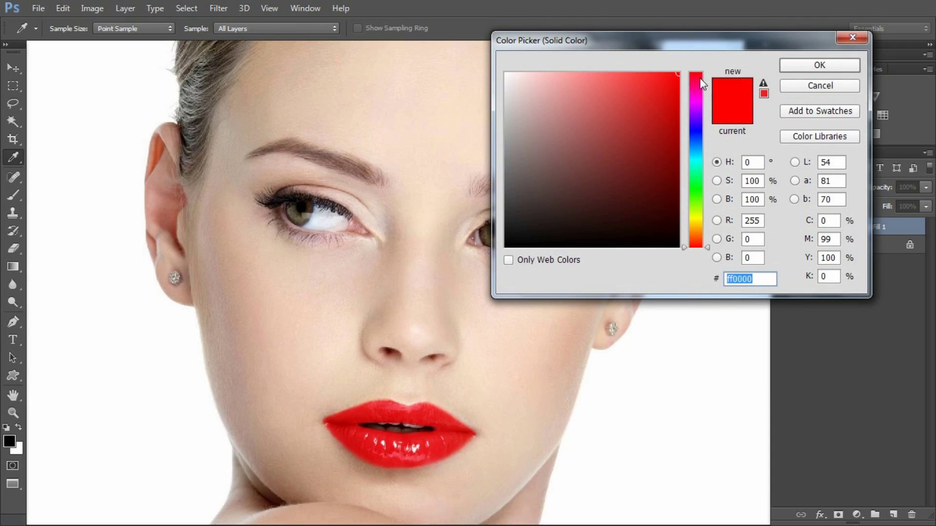
drag(700, 79, 703, 163)
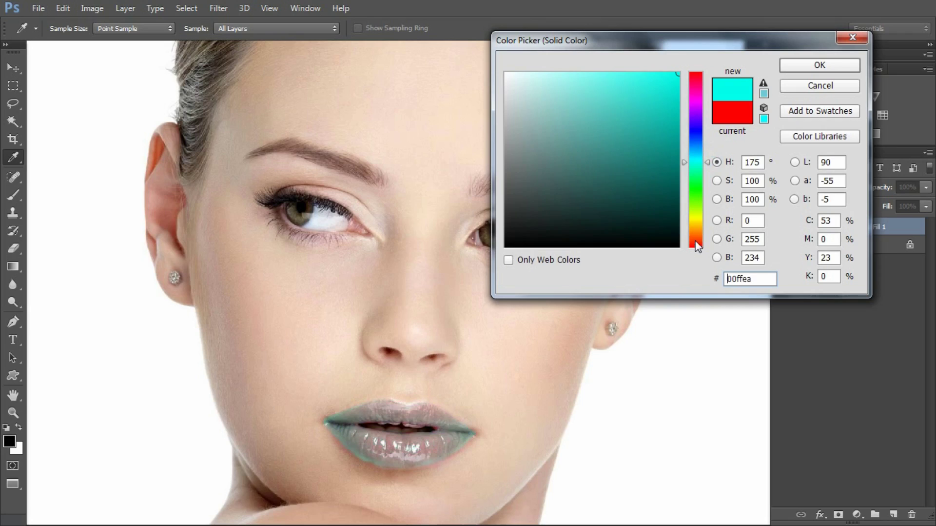
click(698, 246)
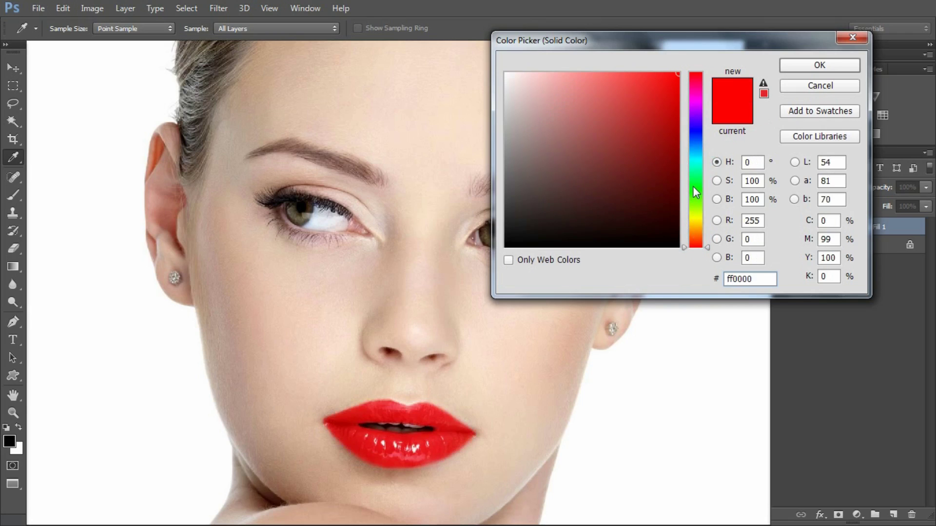
drag(697, 215, 702, 99)
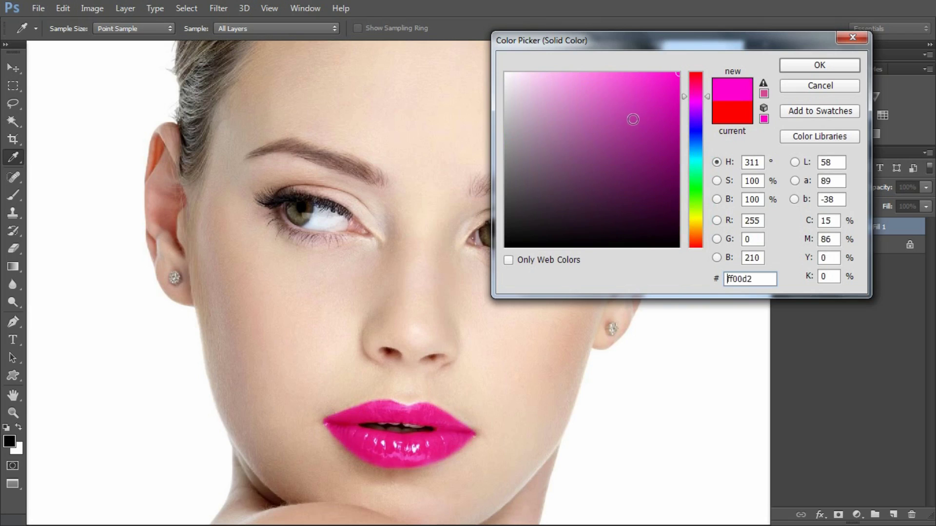
click(792, 66)
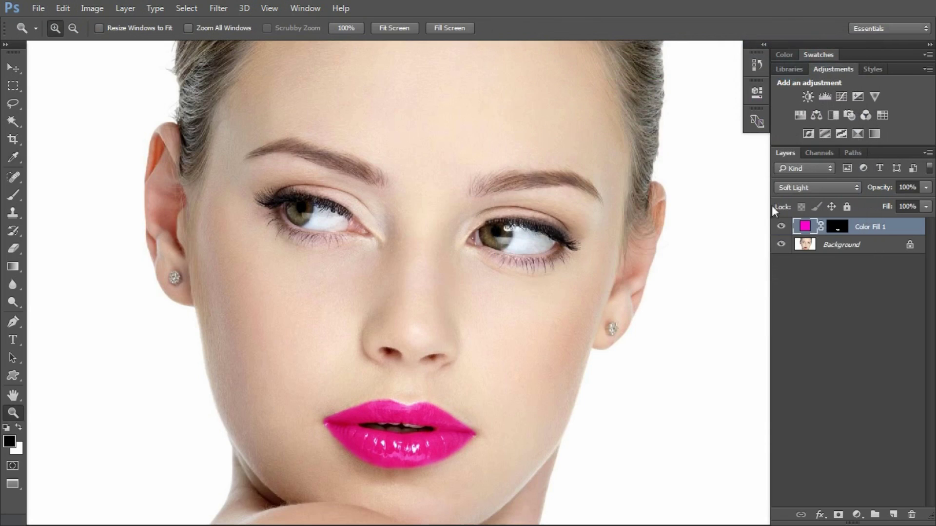
Try Hue blending at 58% opacity on the pink fill, toggling its visibility to compare.
click(804, 186)
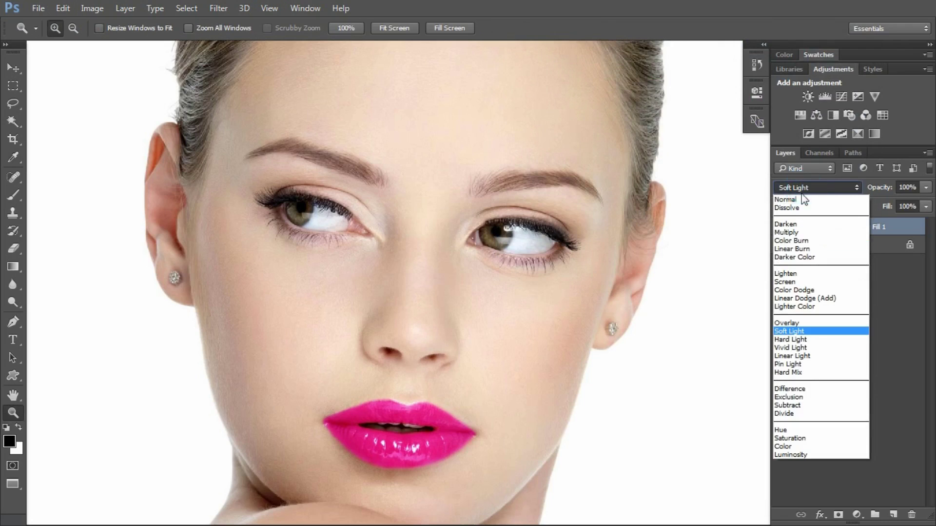
click(794, 430)
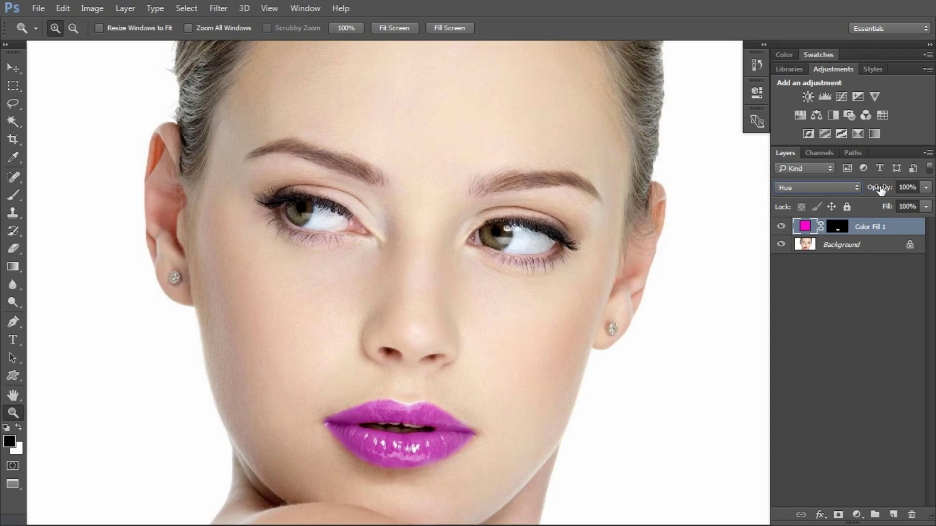
mouse_move(881, 190)
mouse_down()
mouse_move(817, 191)
mouse_move(868, 208)
mouse_move(895, 194)
mouse_move(866, 190)
mouse_up()
click(781, 226)
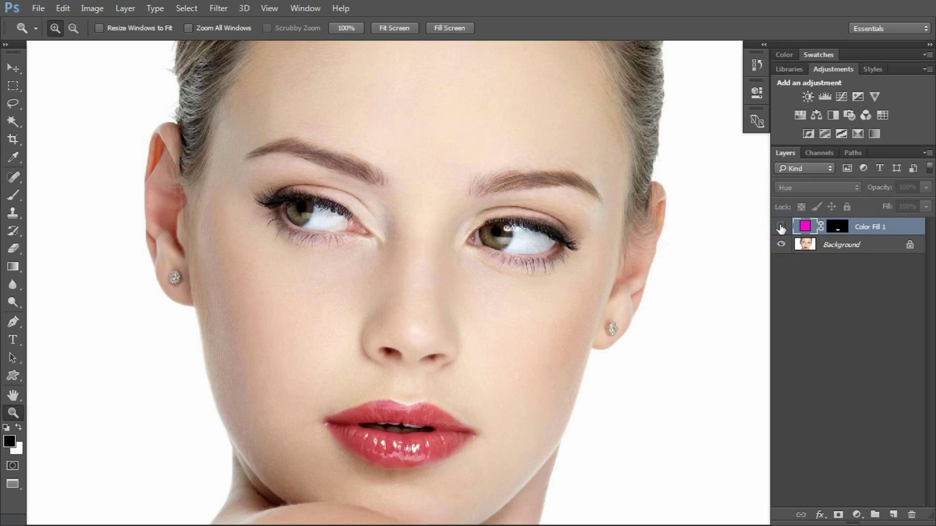
click(781, 226)
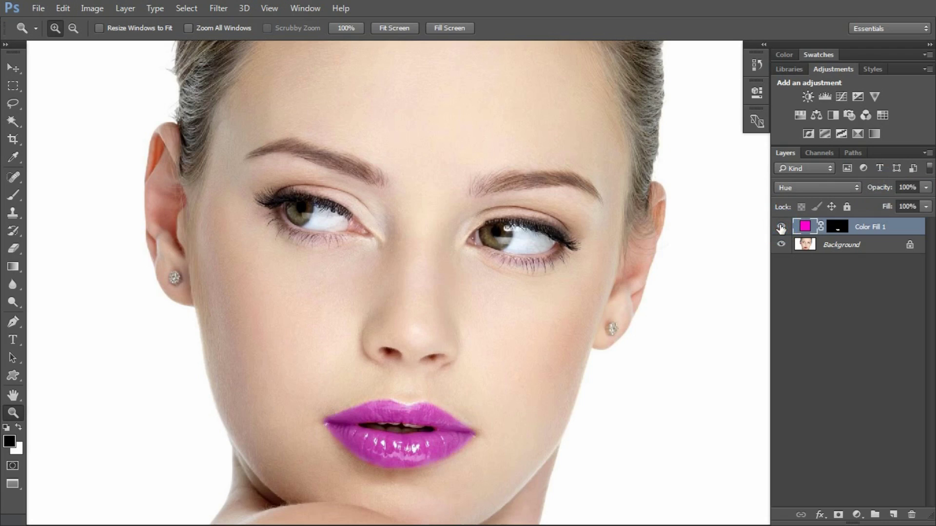
Return the fill to Soft Light and Ctrl+click its mask to load the lips as a selection.
click(837, 226)
click(807, 226)
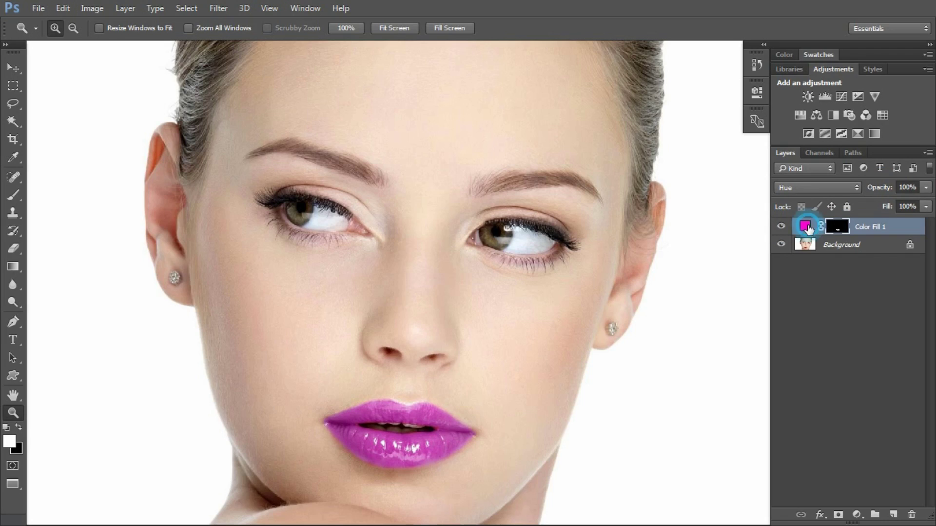
click(879, 187)
click(807, 187)
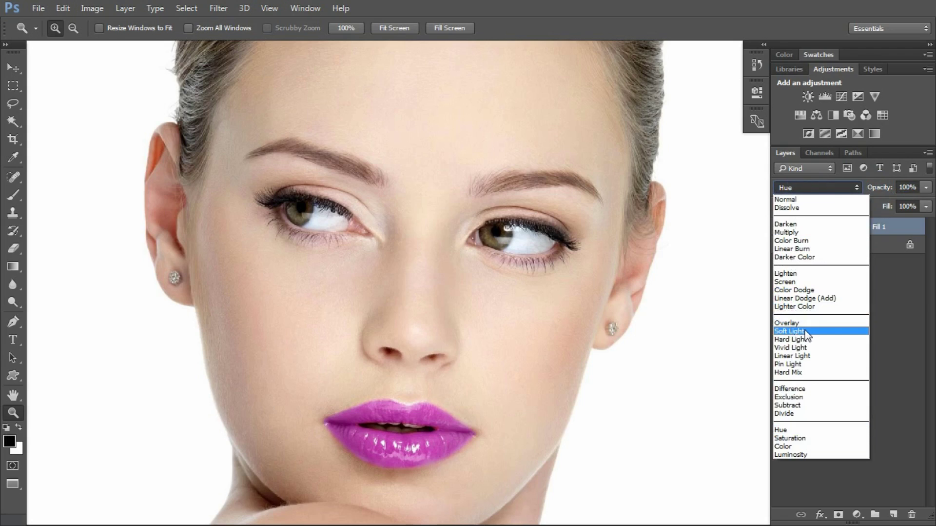
click(805, 331)
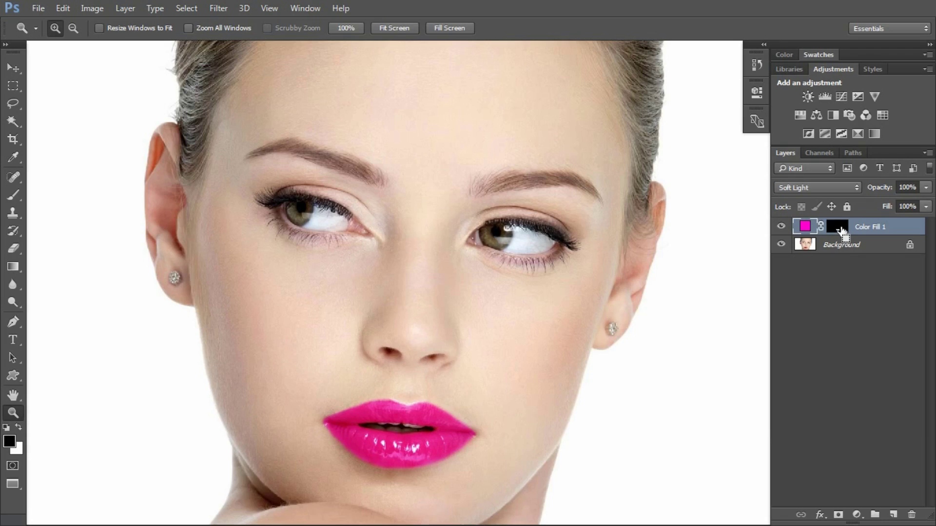
ctrl+click(838, 226)
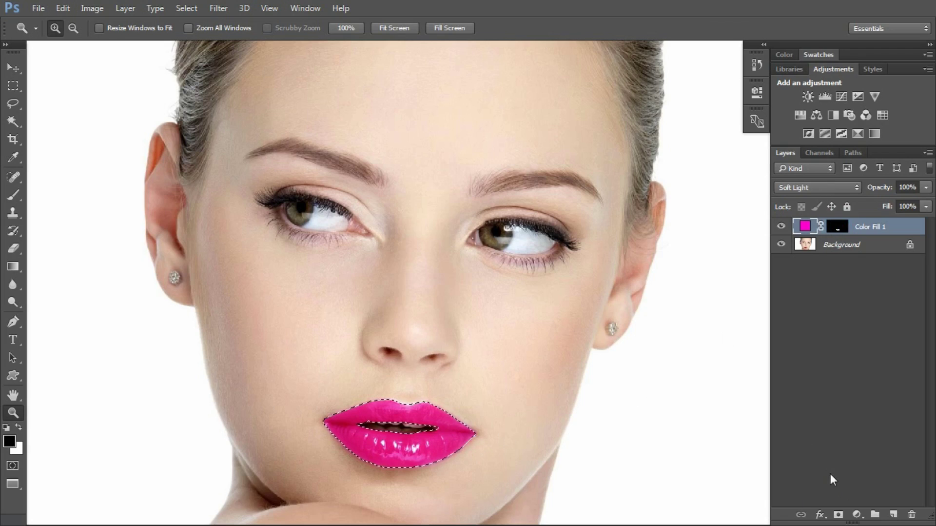
Add a Brightness/Contrast adjustment with Brightness -78 and Contrast -15.
click(857, 513)
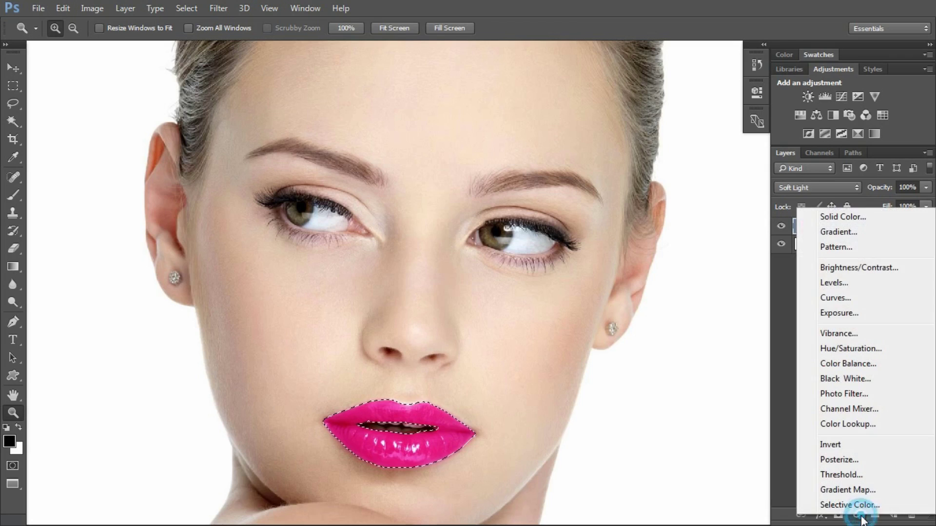
click(853, 268)
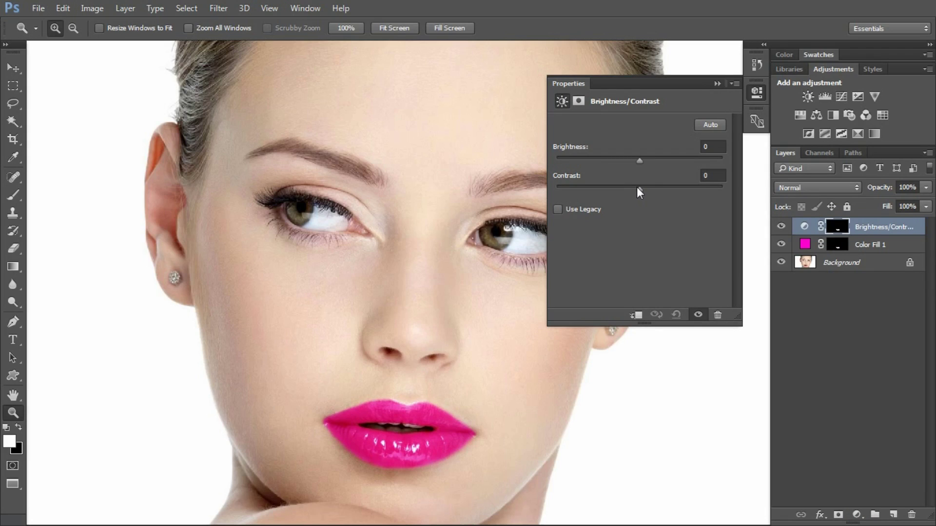
drag(638, 187, 588, 188)
drag(641, 160, 587, 163)
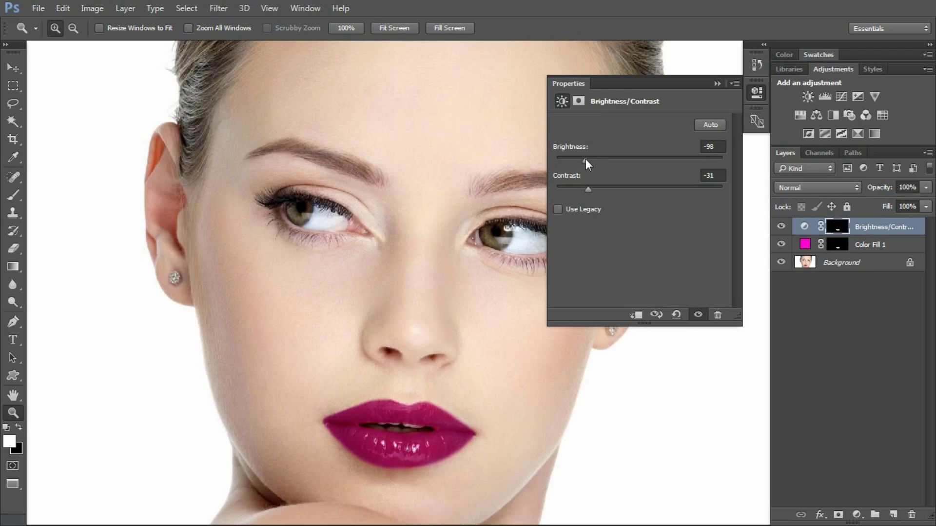
mouse_move(586, 159)
mouse_down()
mouse_move(562, 155)
mouse_move(596, 160)
mouse_up()
drag(589, 188, 607, 189)
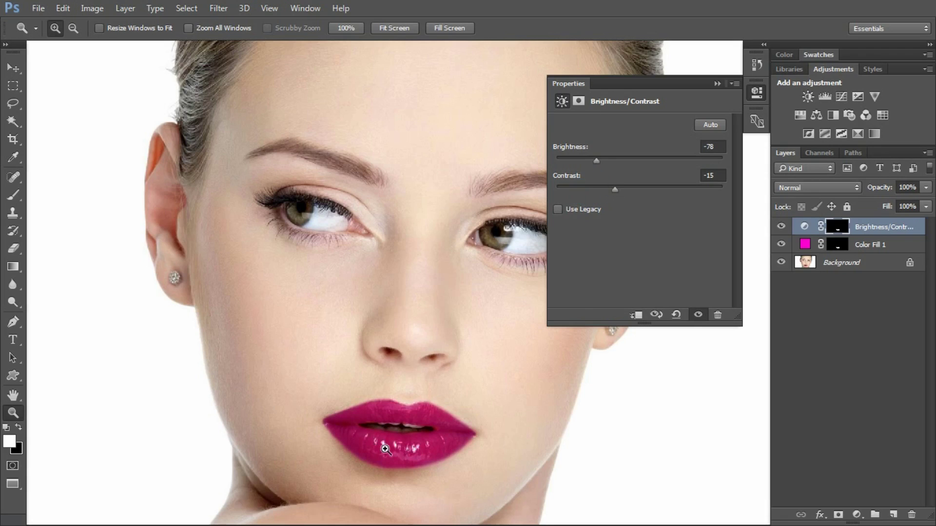
Toggle the Brightness/Contrast adjustment off and on to compare, then close its properties.
click(699, 315)
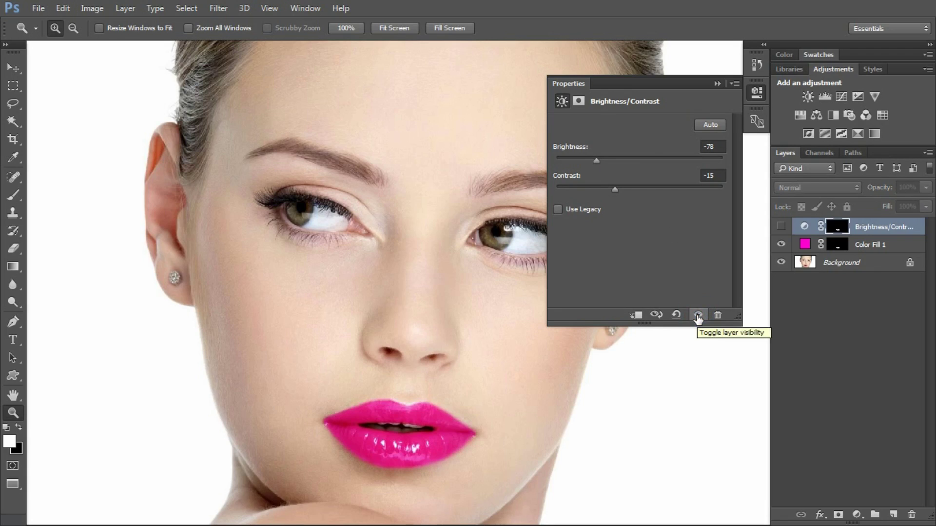
click(698, 315)
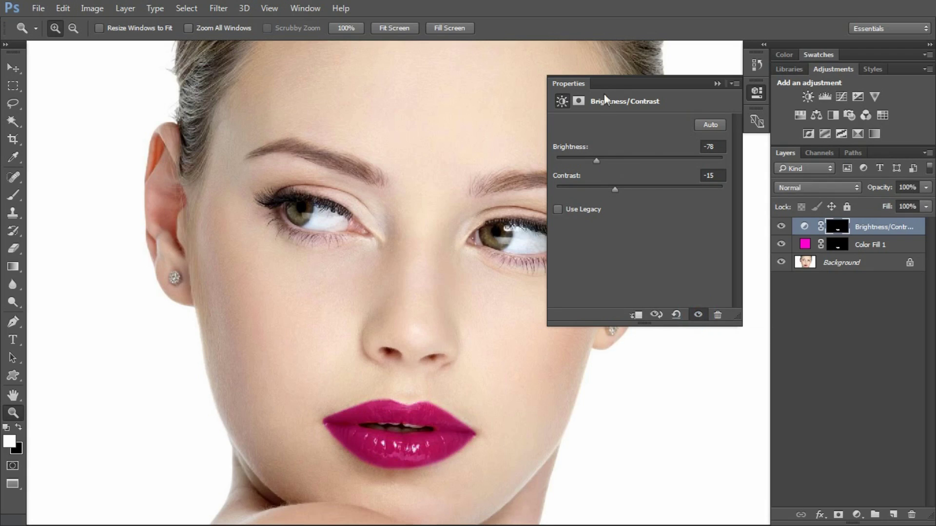
click(697, 314)
click(697, 314)
click(697, 315)
click(697, 315)
click(717, 84)
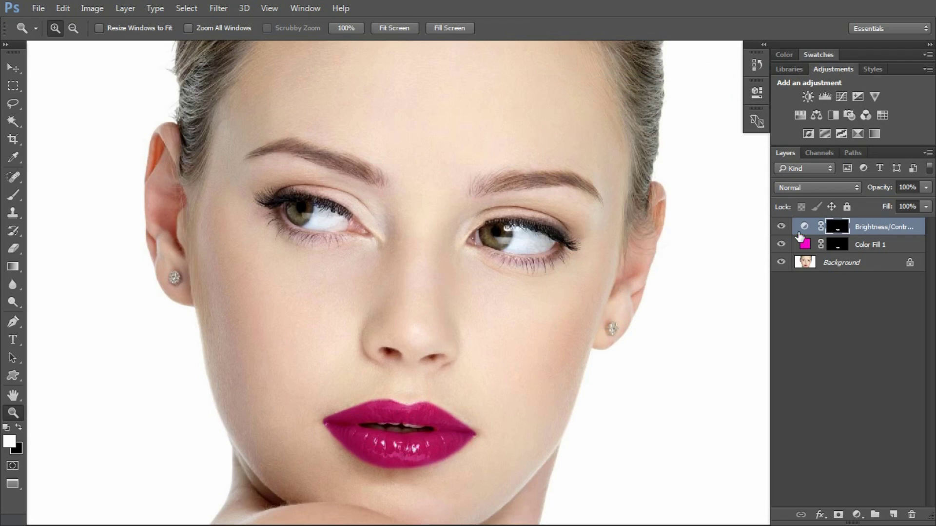
Recolour Color Fill 1 from magenta to pure red (#ff0000) and adjust its opacity.
double_click(805, 246)
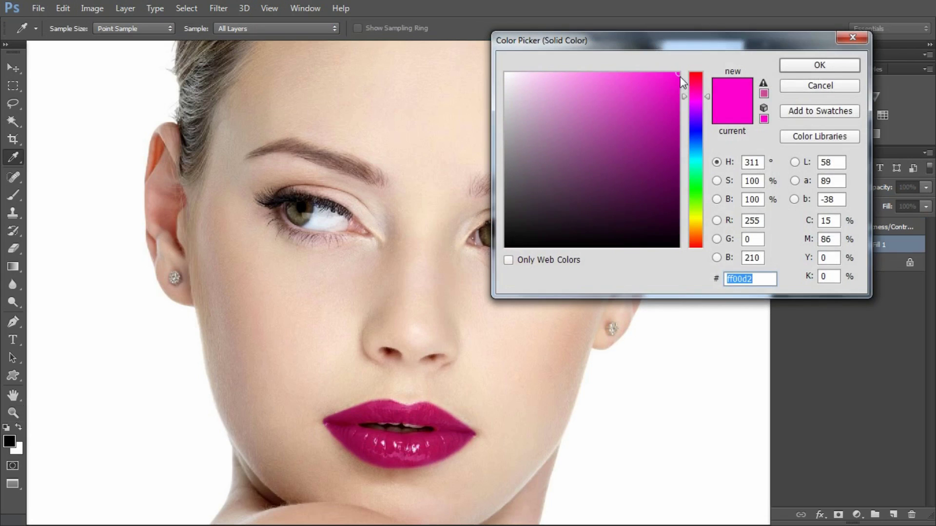
drag(697, 93, 704, 64)
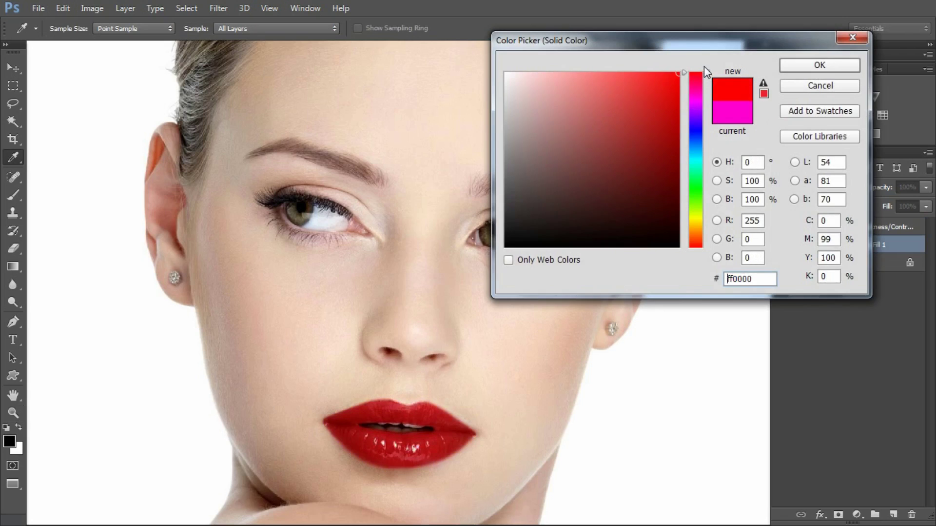
click(815, 68)
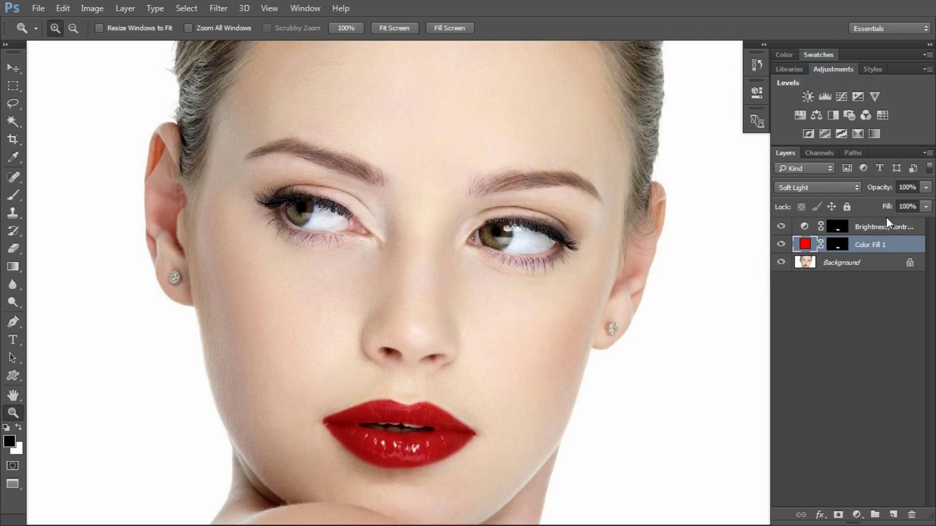
mouse_move(886, 188)
mouse_down()
mouse_move(826, 202)
mouse_move(890, 192)
mouse_up()
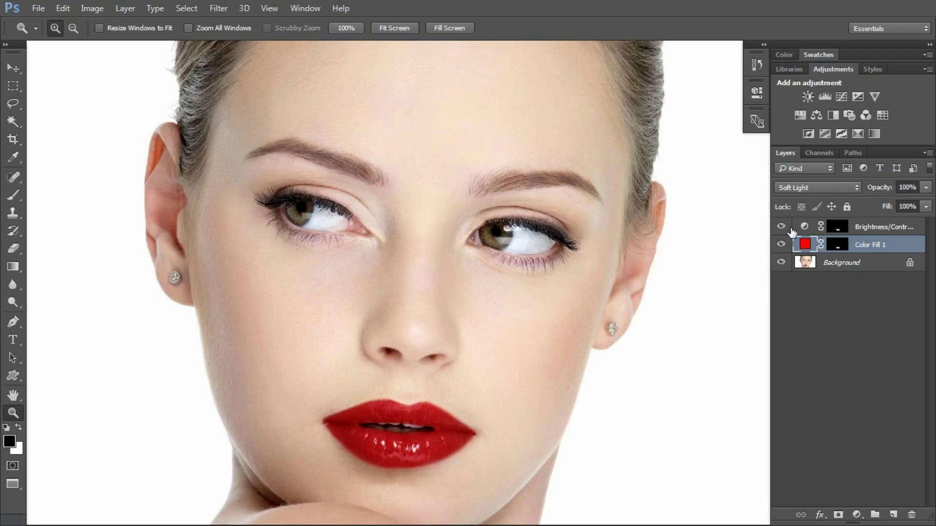
Compare the lips with the fill and Brightness/Contrast toggled, then lower the fill's opacity.
click(782, 244)
click(782, 244)
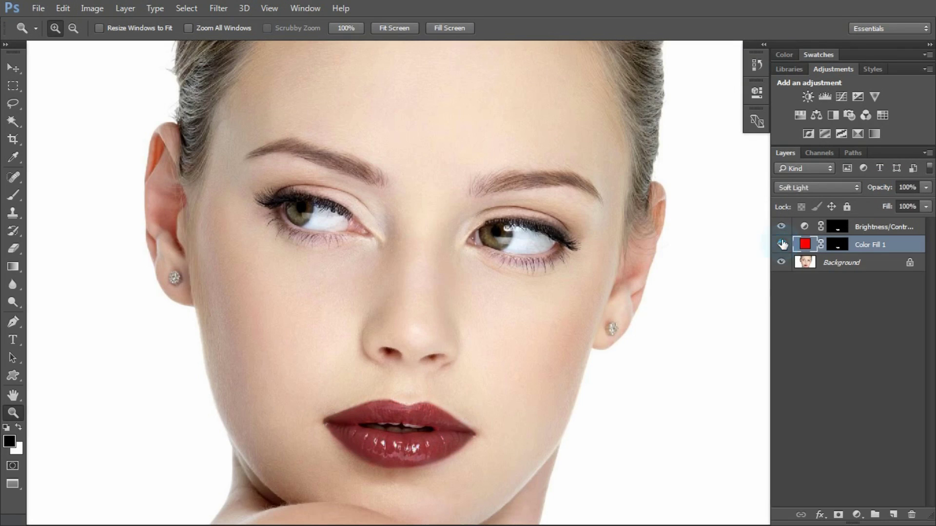
click(781, 226)
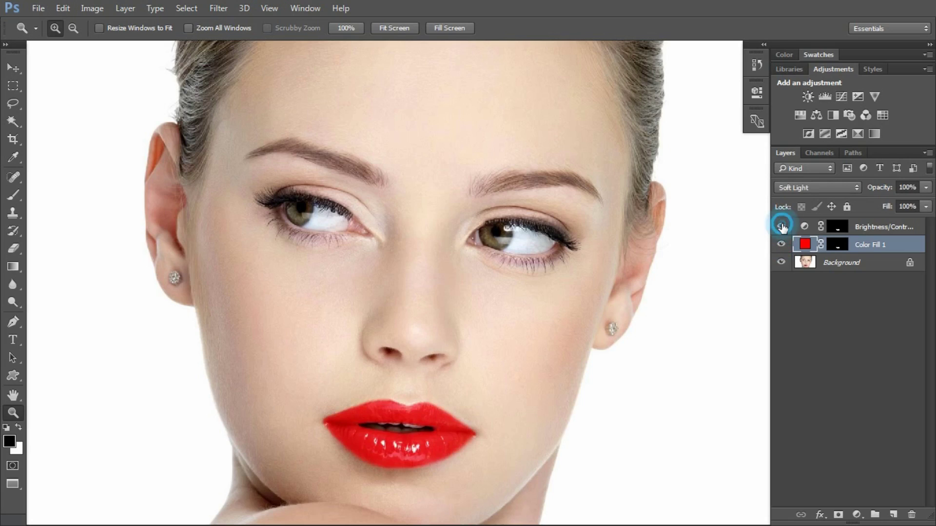
click(782, 226)
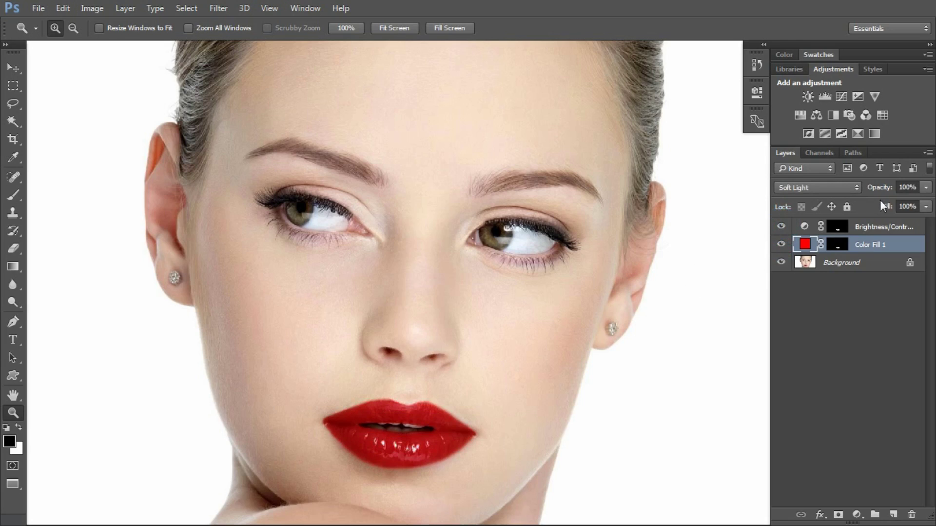
drag(884, 186, 842, 201)
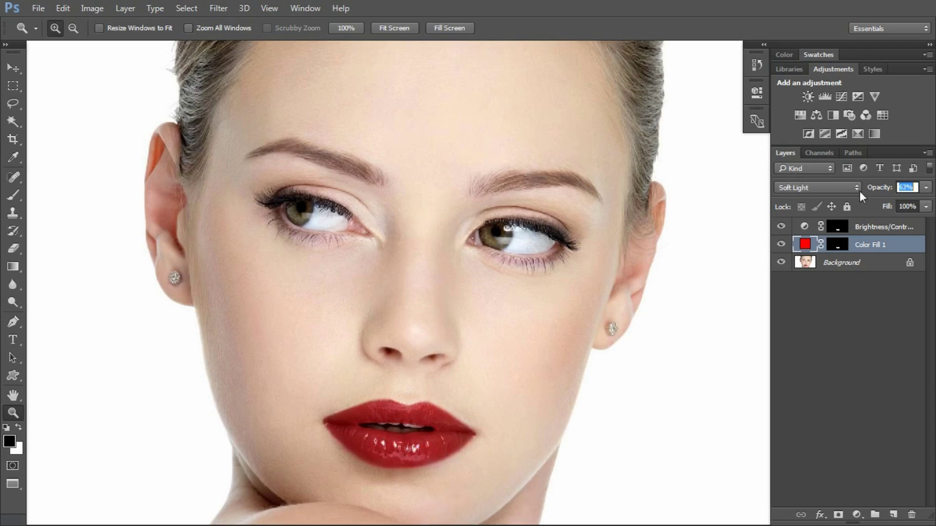
key(Return)
Hide Brightness/Contrast and set Color Fill 1 to Darken blend mode at 49% opacity.
click(782, 227)
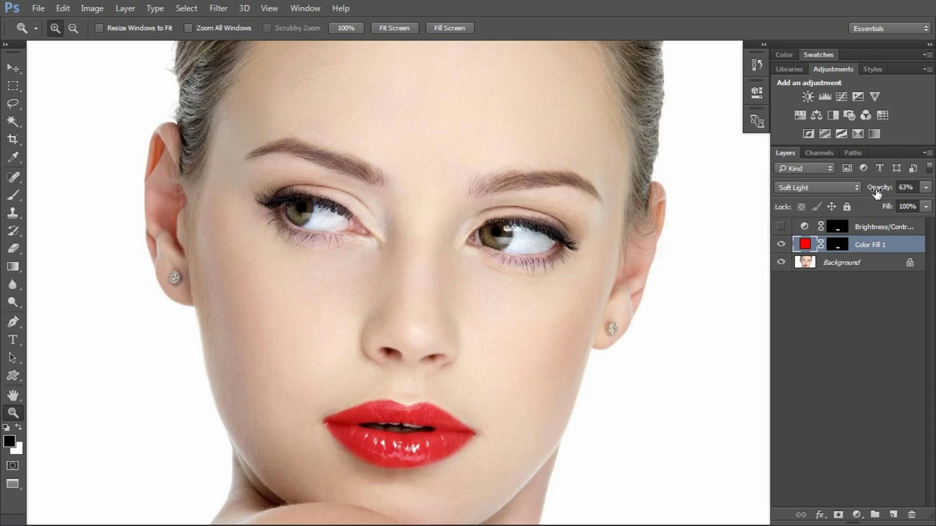
drag(873, 187, 882, 187)
key(Return)
click(806, 187)
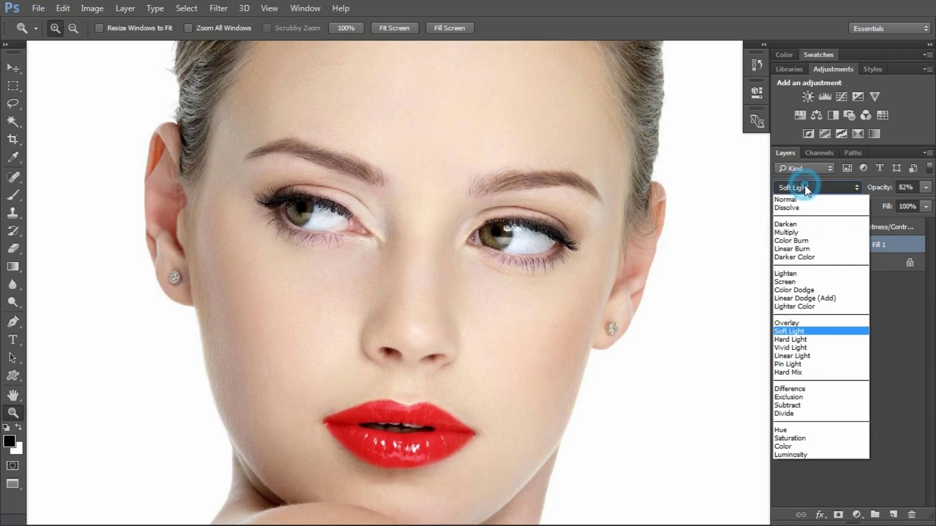
click(795, 224)
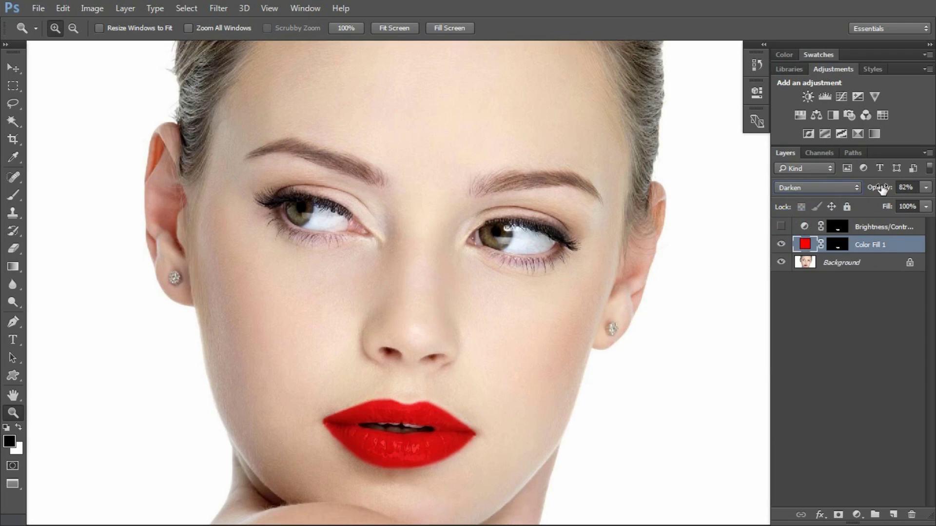
drag(880, 187, 857, 188)
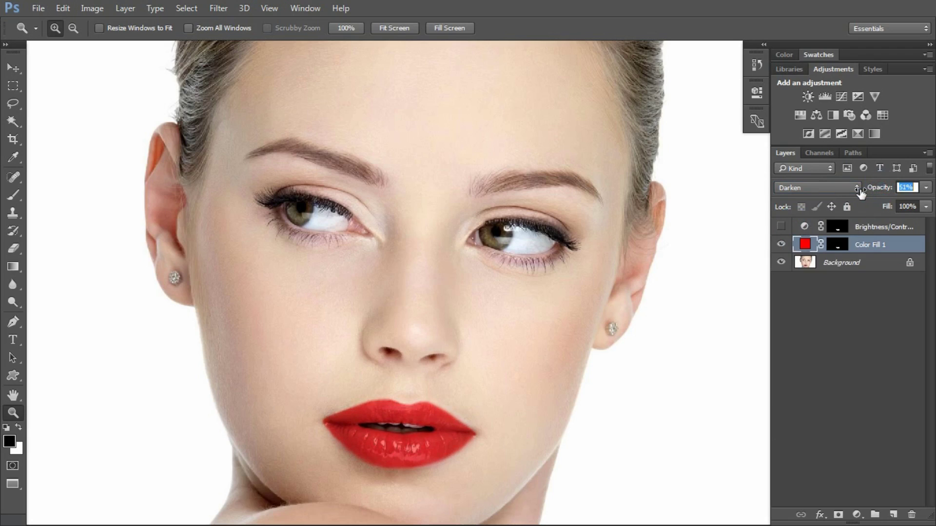
Recolour Color Fill 1 to magenta #ff00ea, keeping Brightness/Contrast hidden.
click(781, 226)
click(781, 226)
double_click(805, 244)
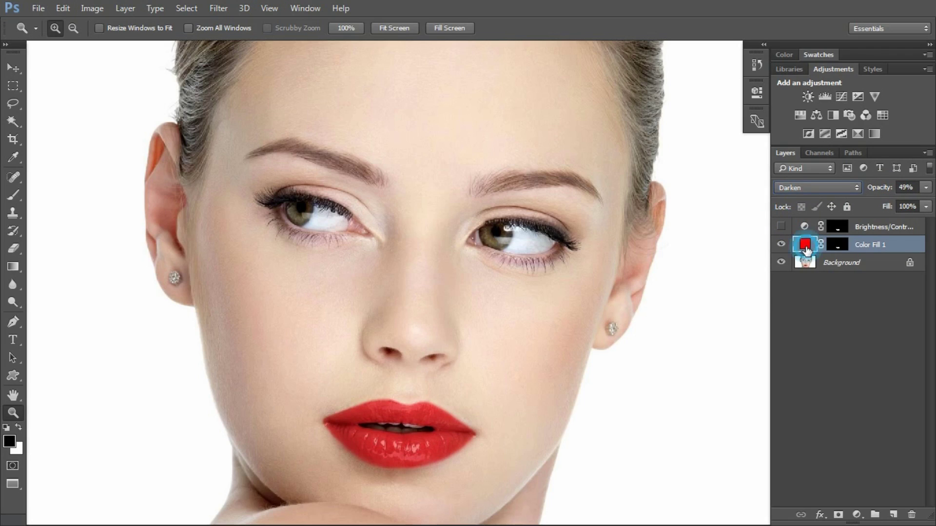
mouse_move(689, 88)
mouse_down()
mouse_move(695, 75)
mouse_move(701, 99)
mouse_up()
click(805, 66)
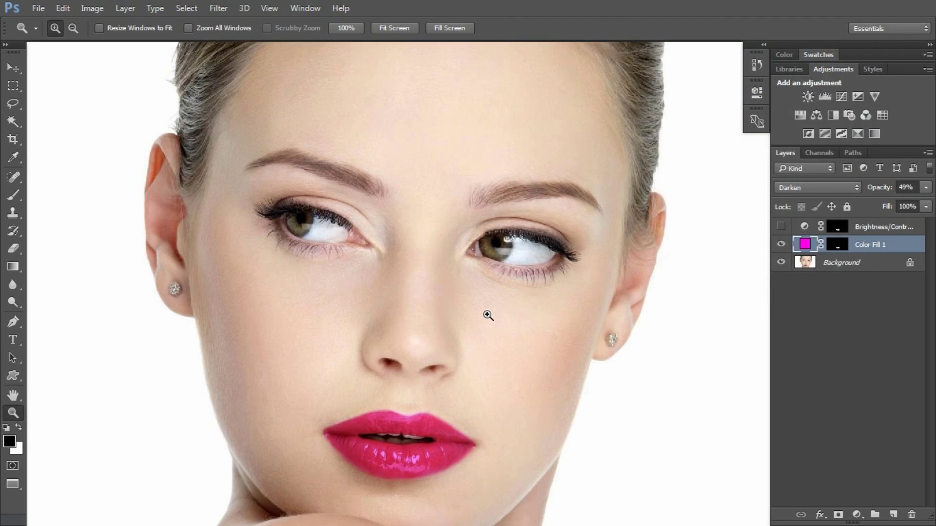
scroll(486, 314, down, 2)
scroll(488, 315, up, 1)
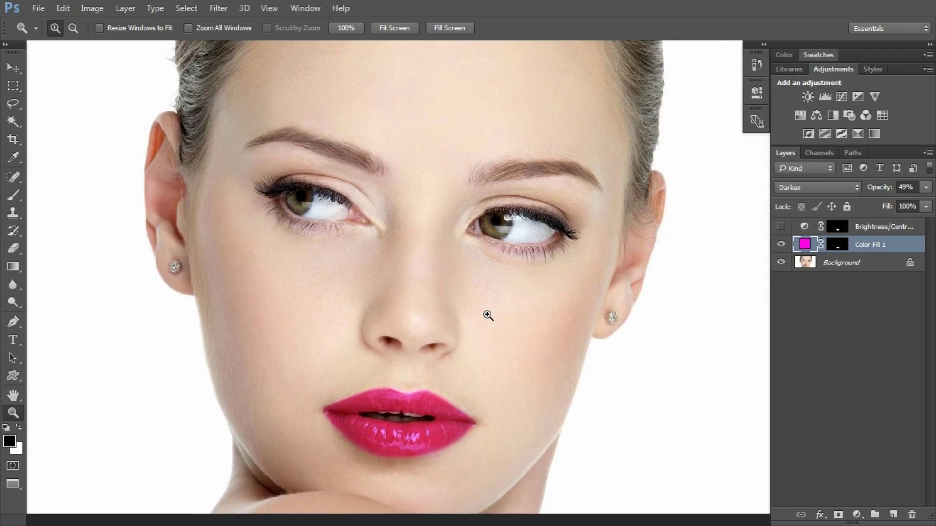
click(488, 315)
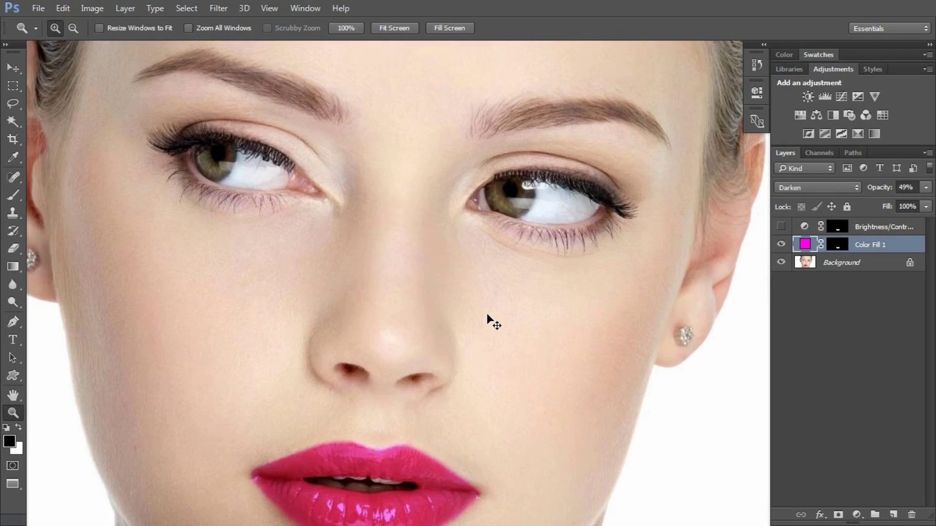
scroll(493, 351, down, 5)
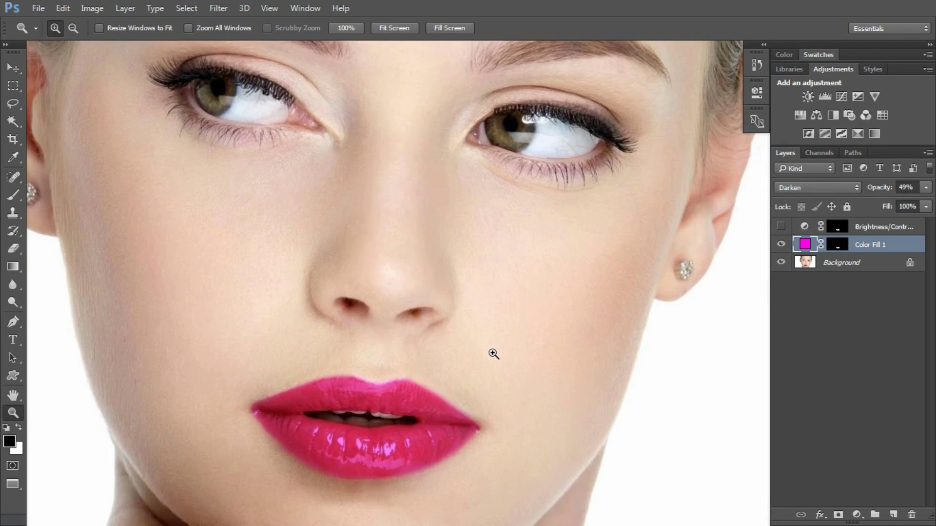
scroll(492, 347, up, 2)
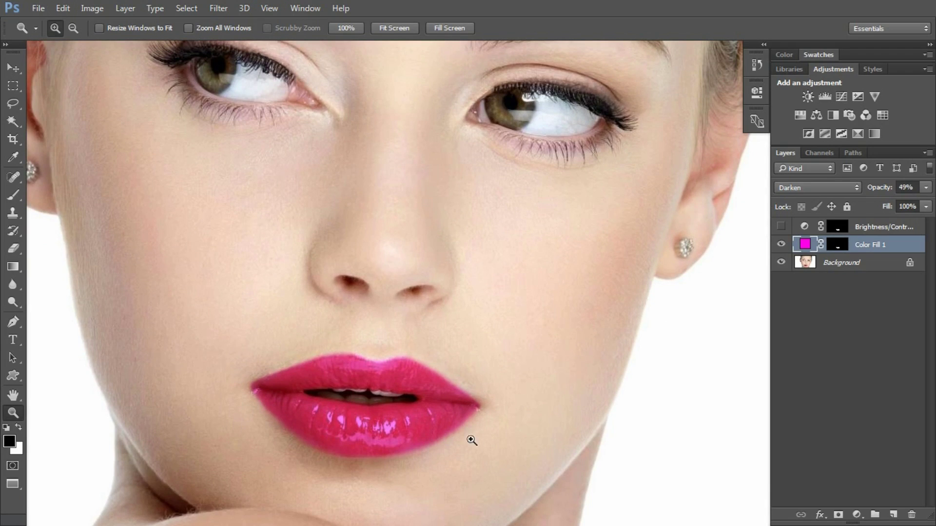
click(781, 226)
click(782, 227)
click(781, 244)
click(781, 244)
scroll(452, 333, up, 3)
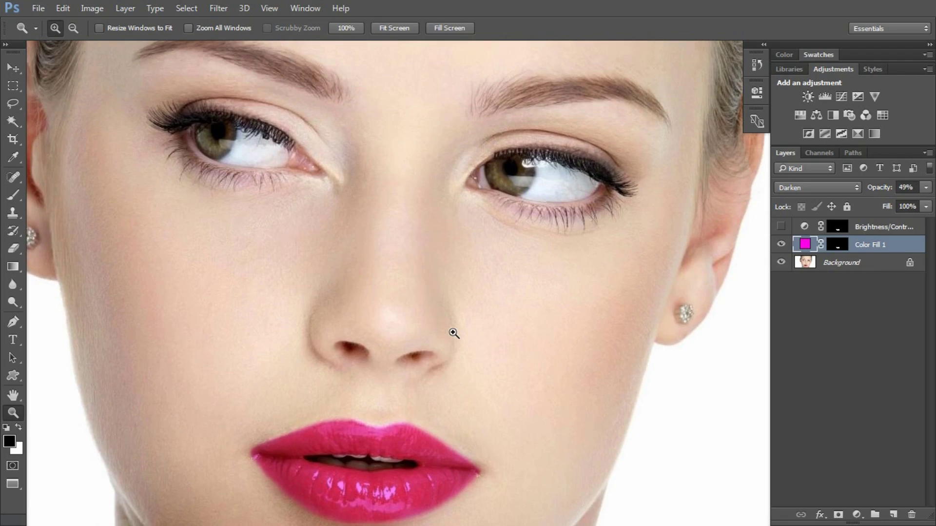
scroll(451, 329, up, 2)
scroll(452, 326, down, 5)
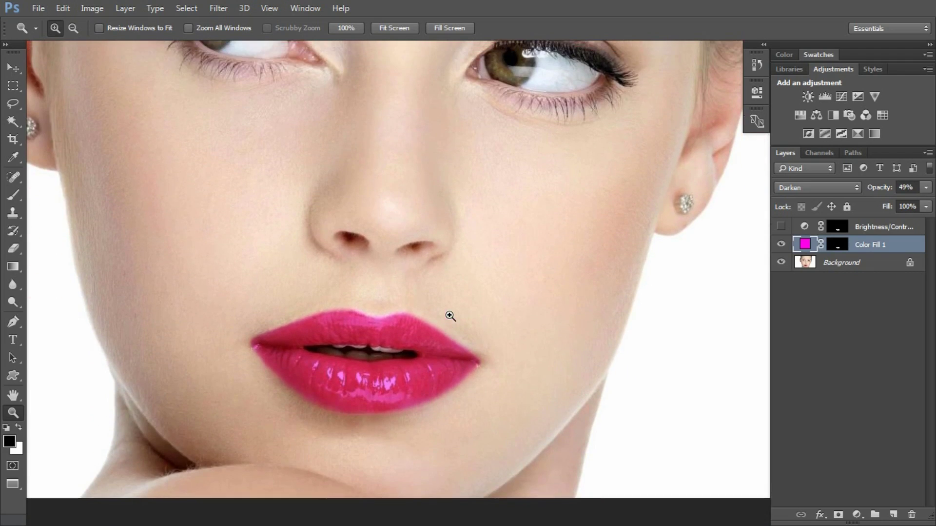
scroll(450, 316, up, 2)
alt+click(450, 316)
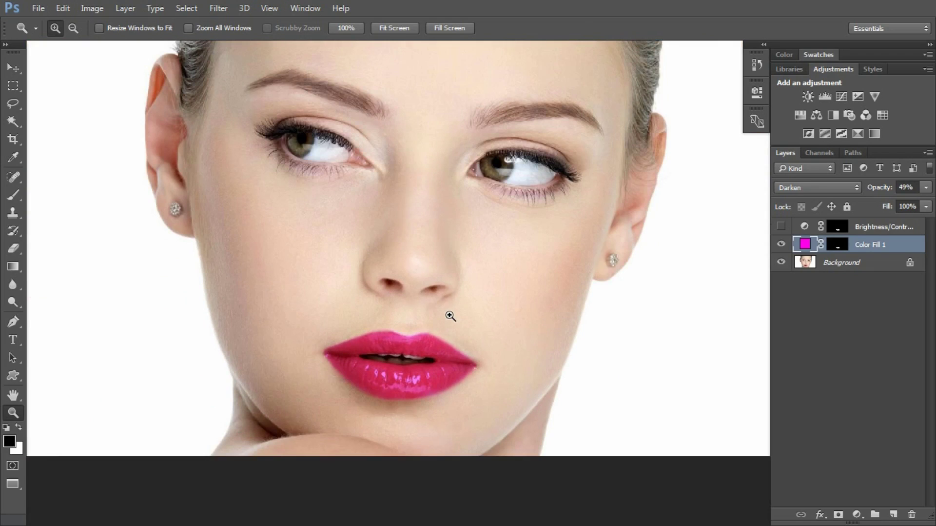
scroll(450, 316, up, 3)
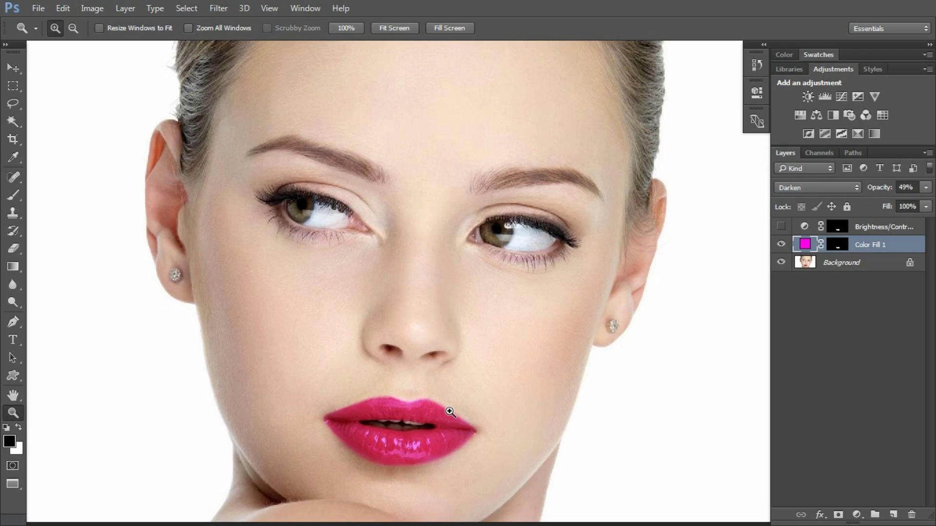
click(781, 225)
click(781, 226)
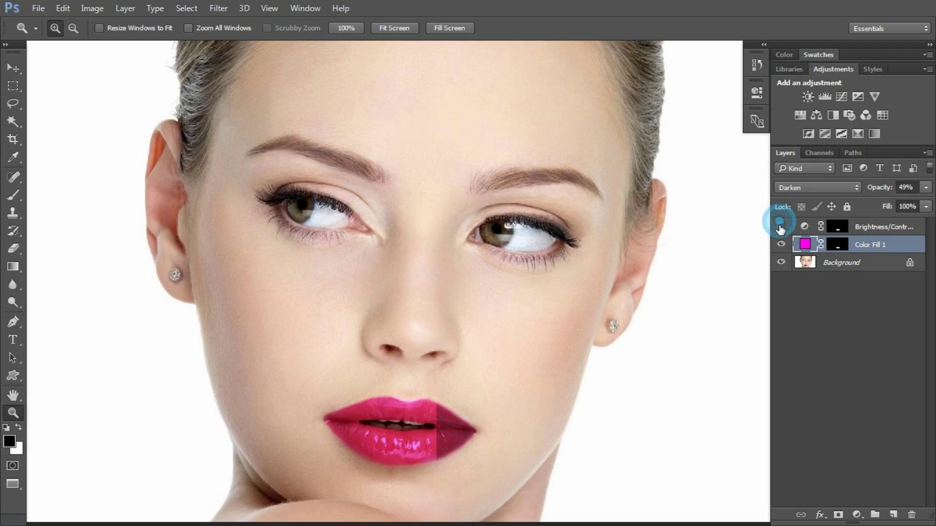
click(579, 300)
scroll(590, 298, down, 2)
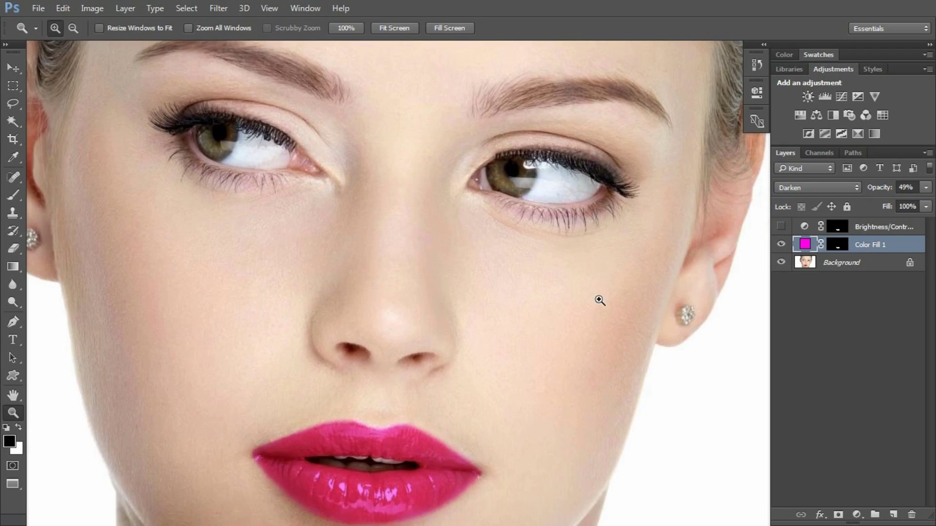
click(781, 244)
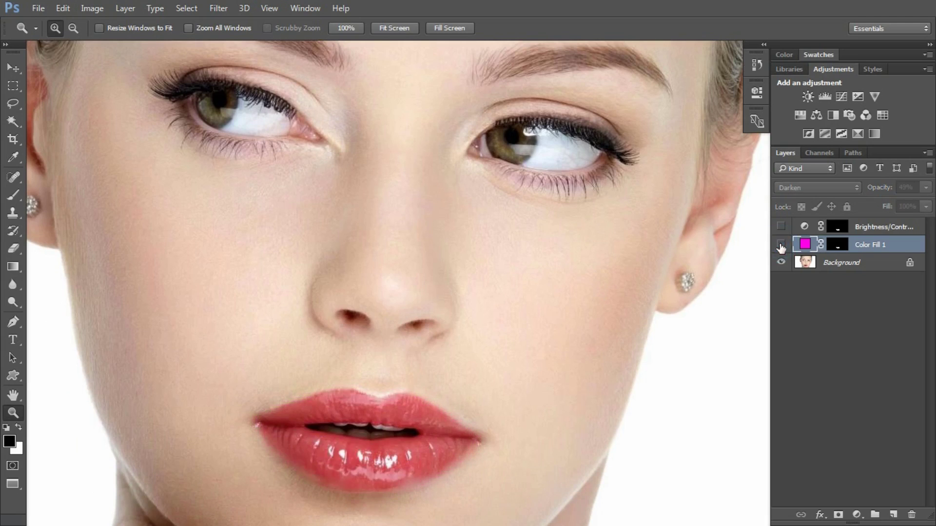
click(781, 244)
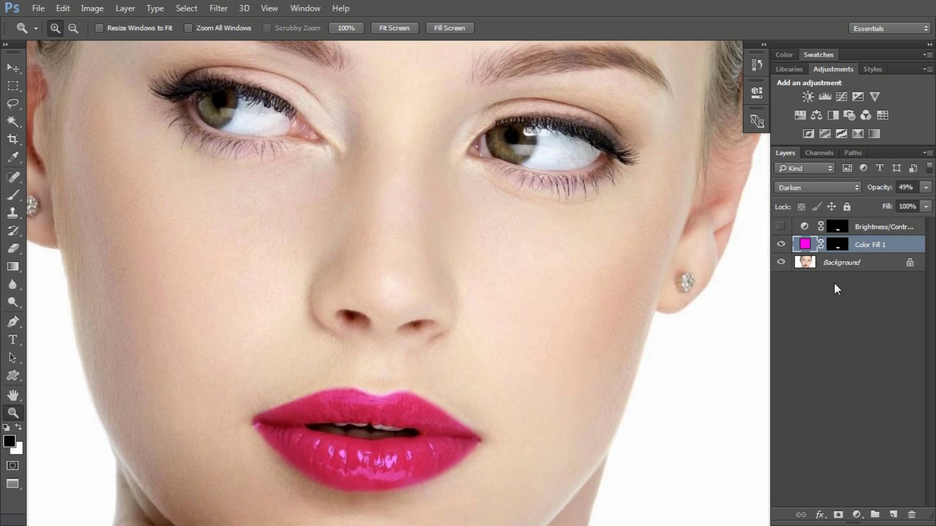